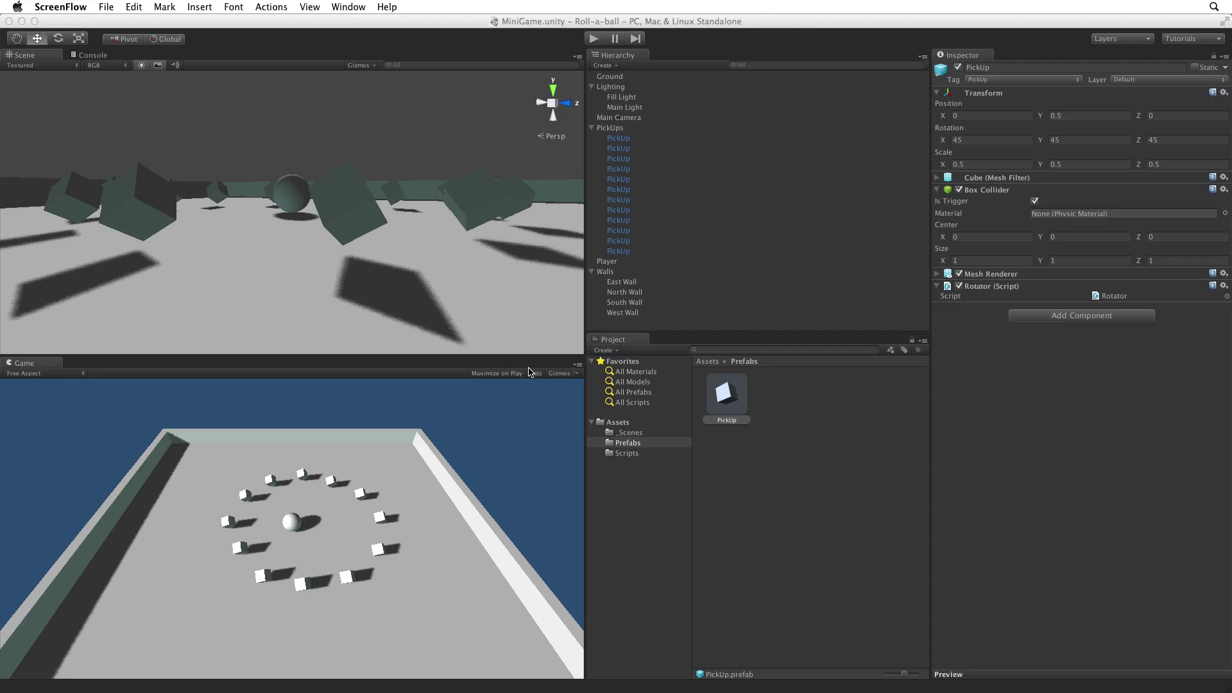
- Select the Player object and open its Player Controller (Script) options in Unity
click(529, 373)
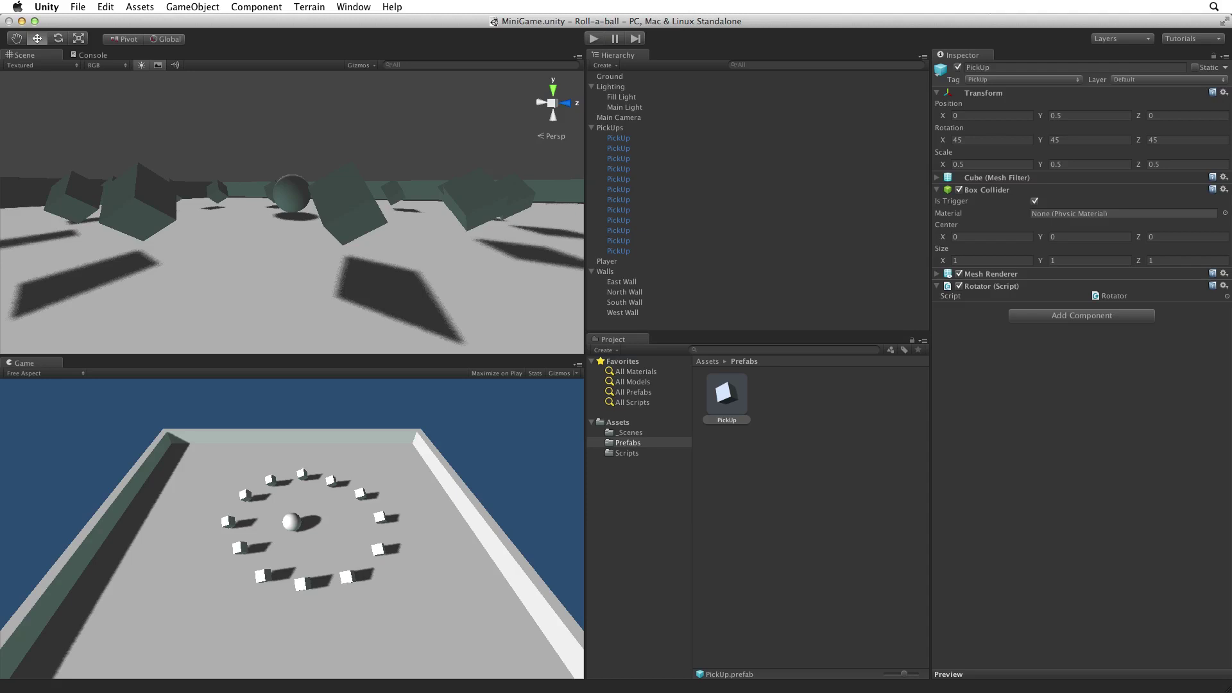
click(614, 262)
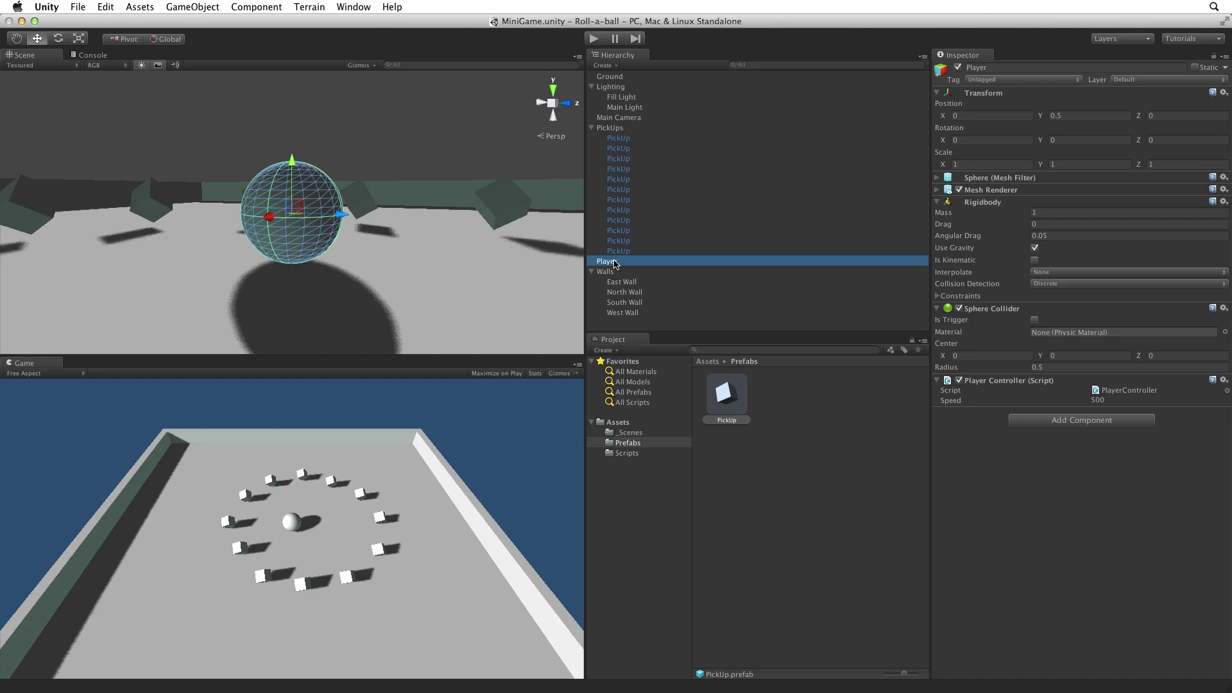
click(1224, 381)
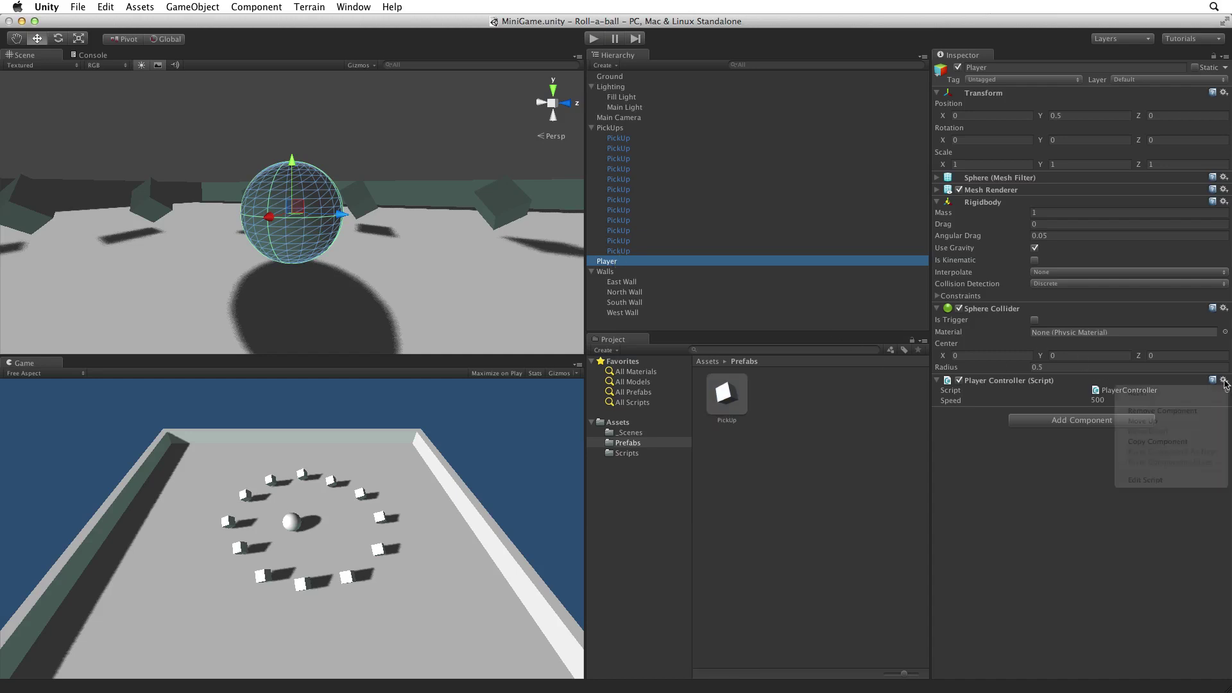
- Open PlayerController.cs and declare 'private int count;' below the speed field
click(1150, 481)
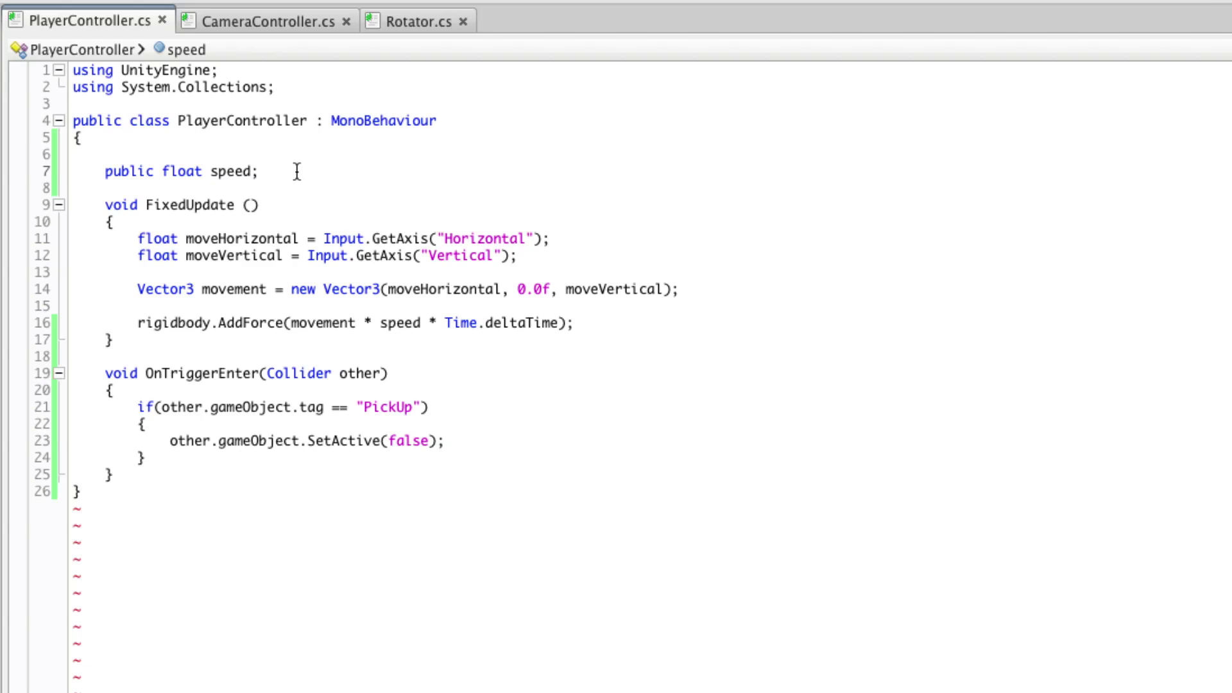
key(Return)
text(pri)
key(Return)
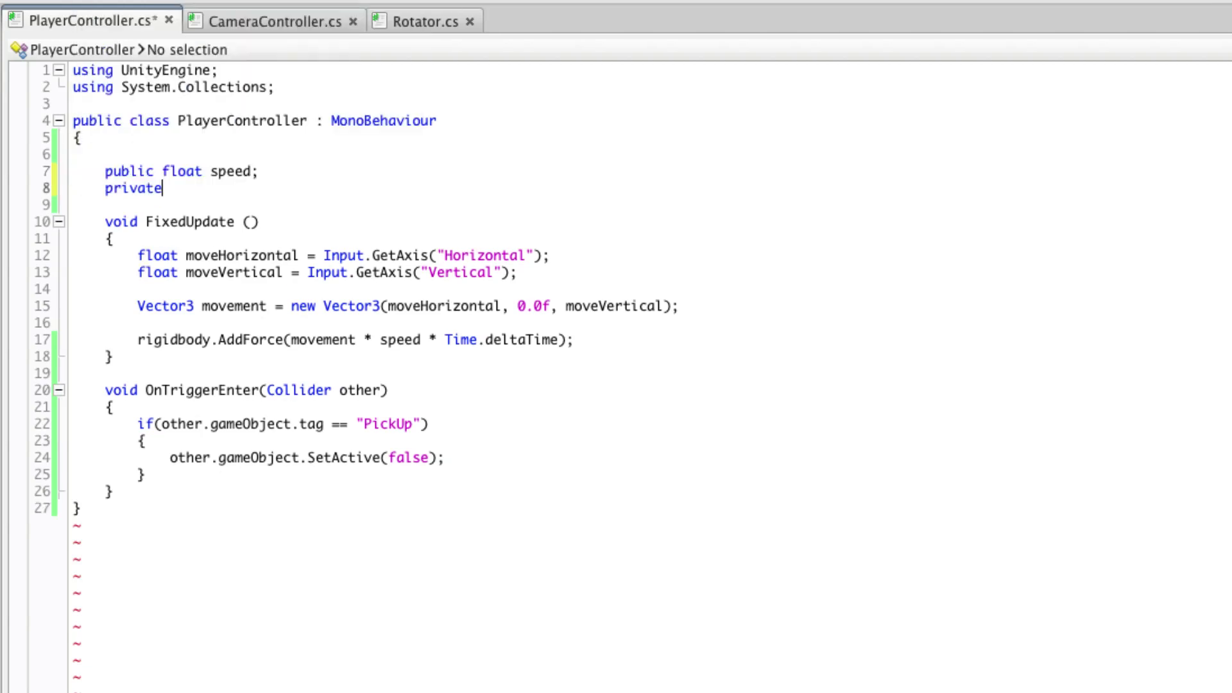
text( int)
text( count;)
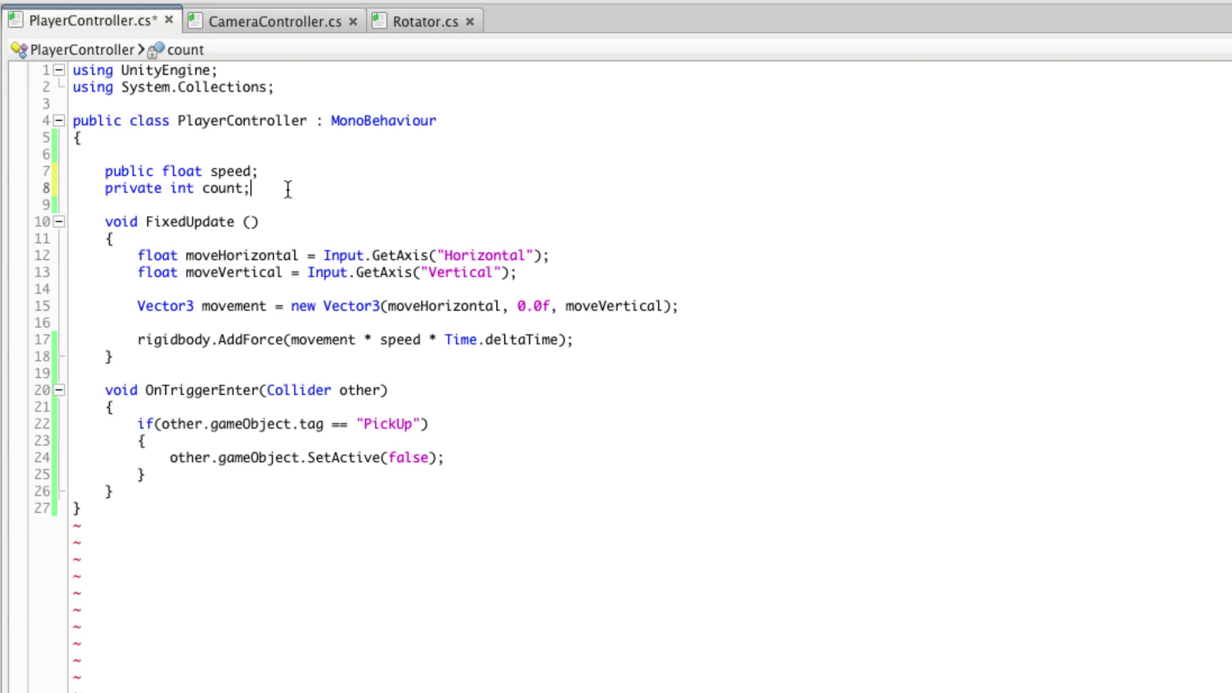
- Add a 'void Start ()' method whose body sets 'count = 0;'
key(Return)
key(Return)
text(void )
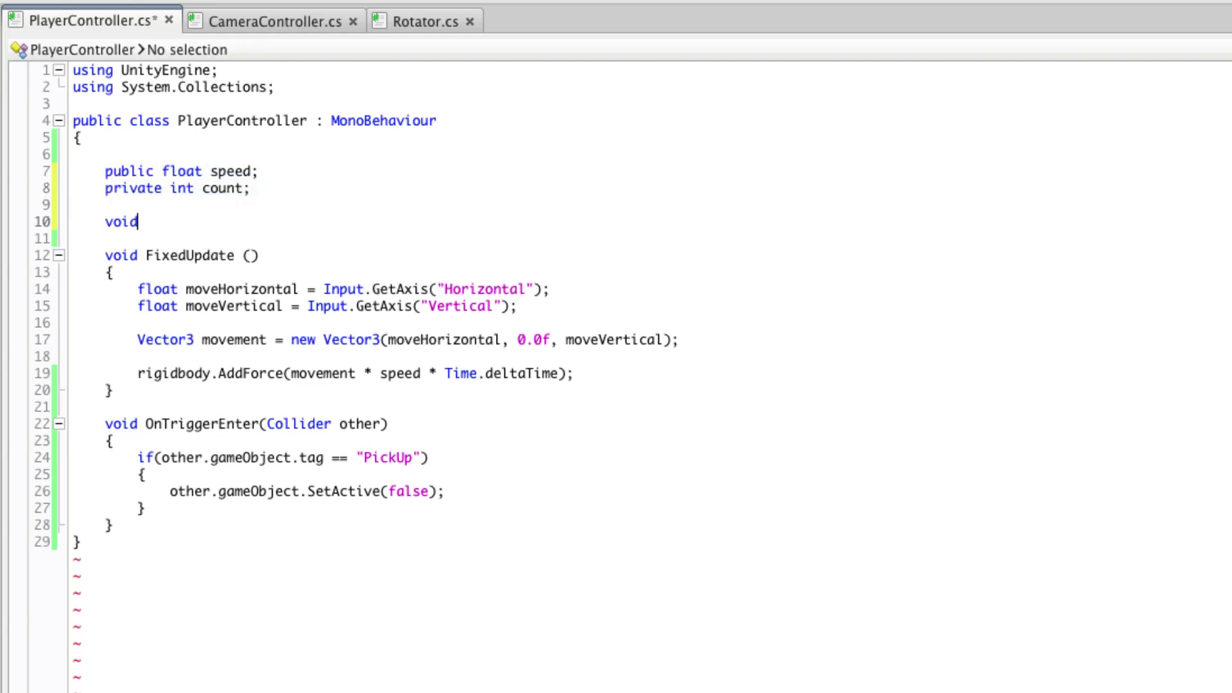
text(Start )
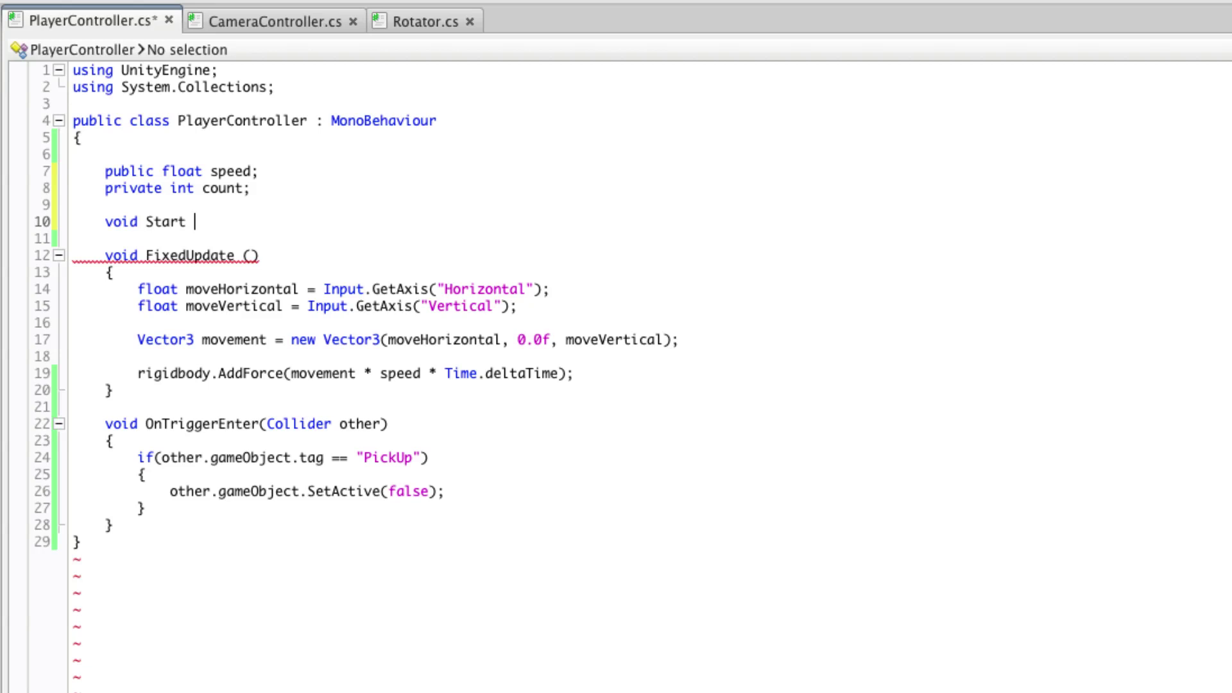
text(())
key(Return)
text({)
key(Return)
text(c)
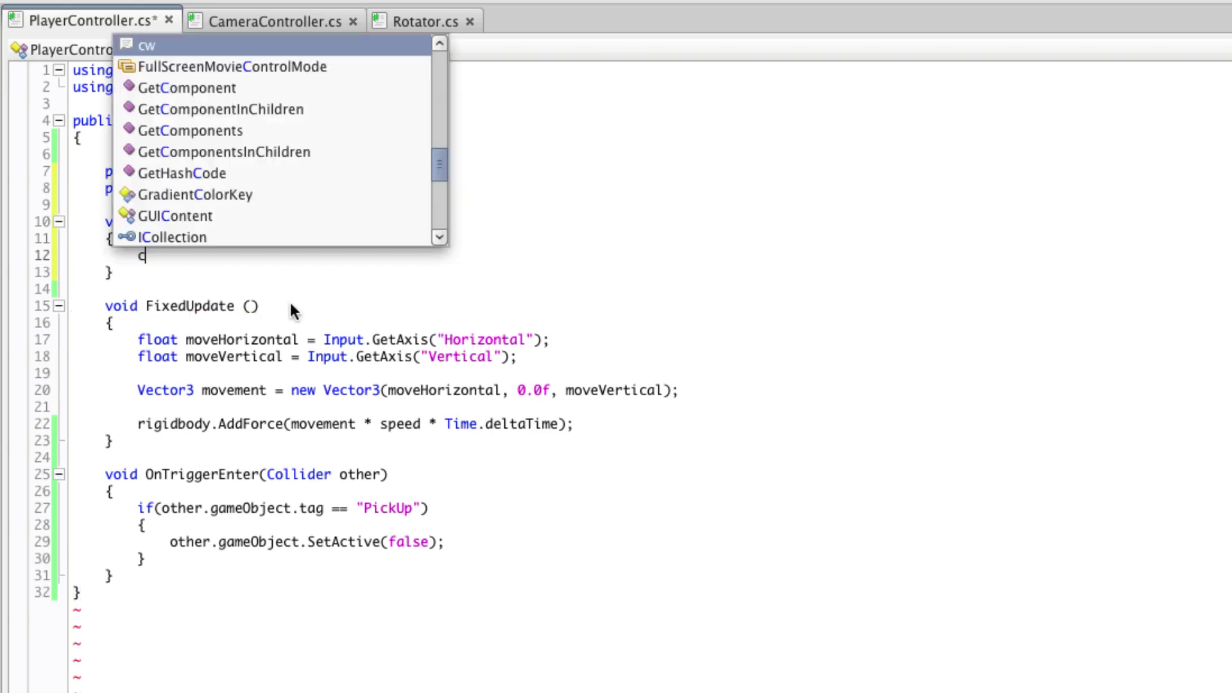
text(ount = 0)
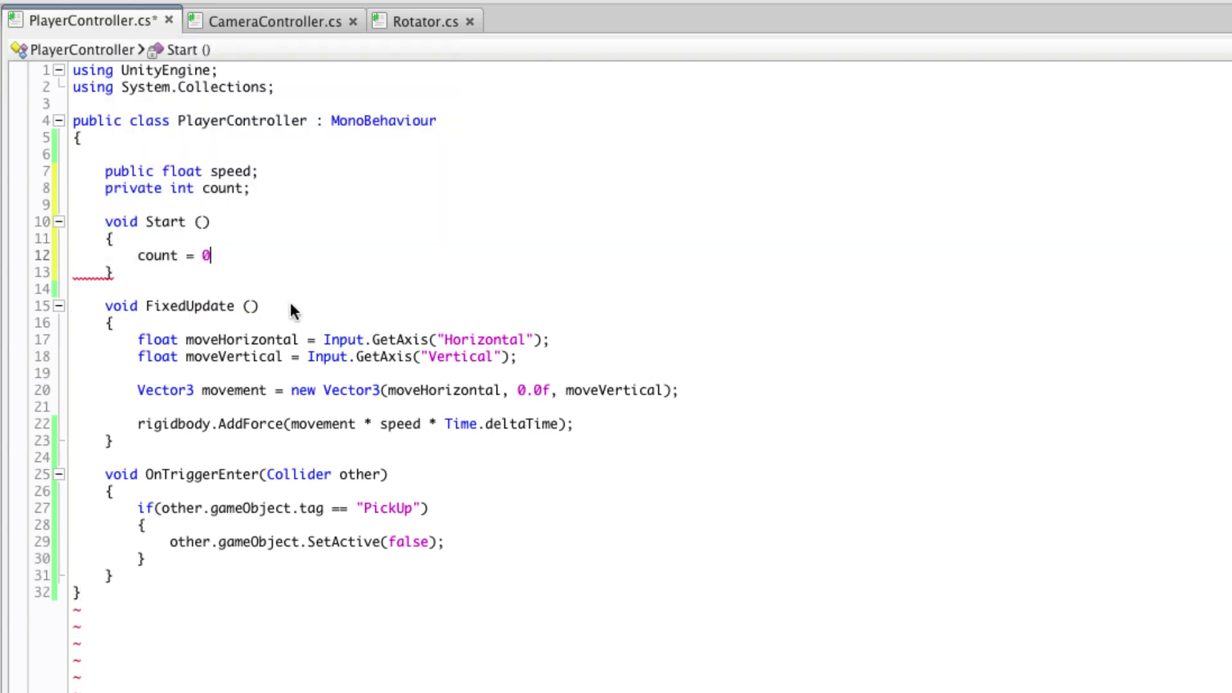
text(;)
click(468, 544)
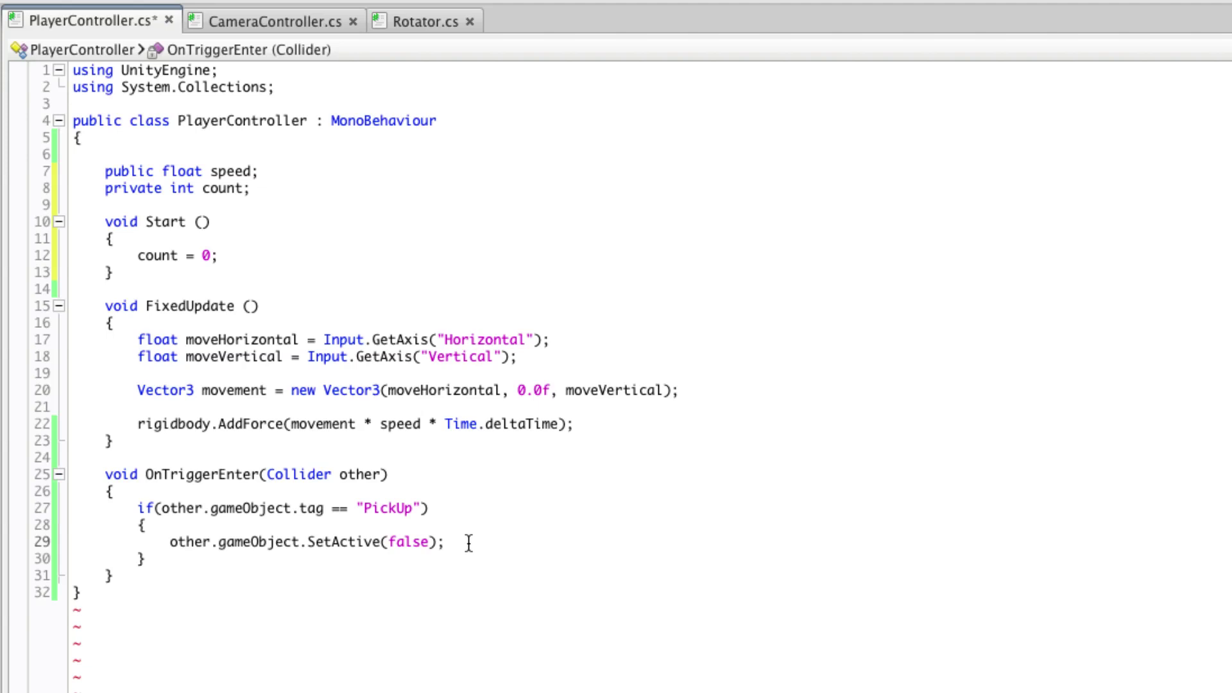
- Add 'count = count + 1;' after SetActive(false) and save the script
key(Return)
text(co)
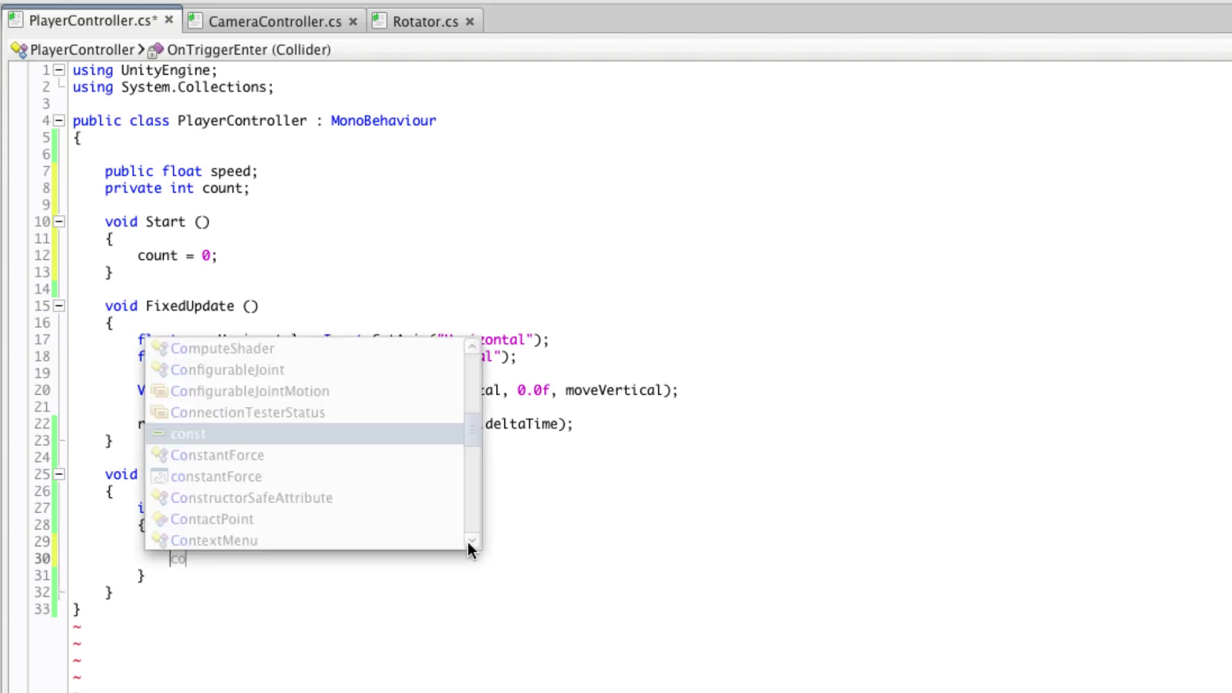
text(unt = )
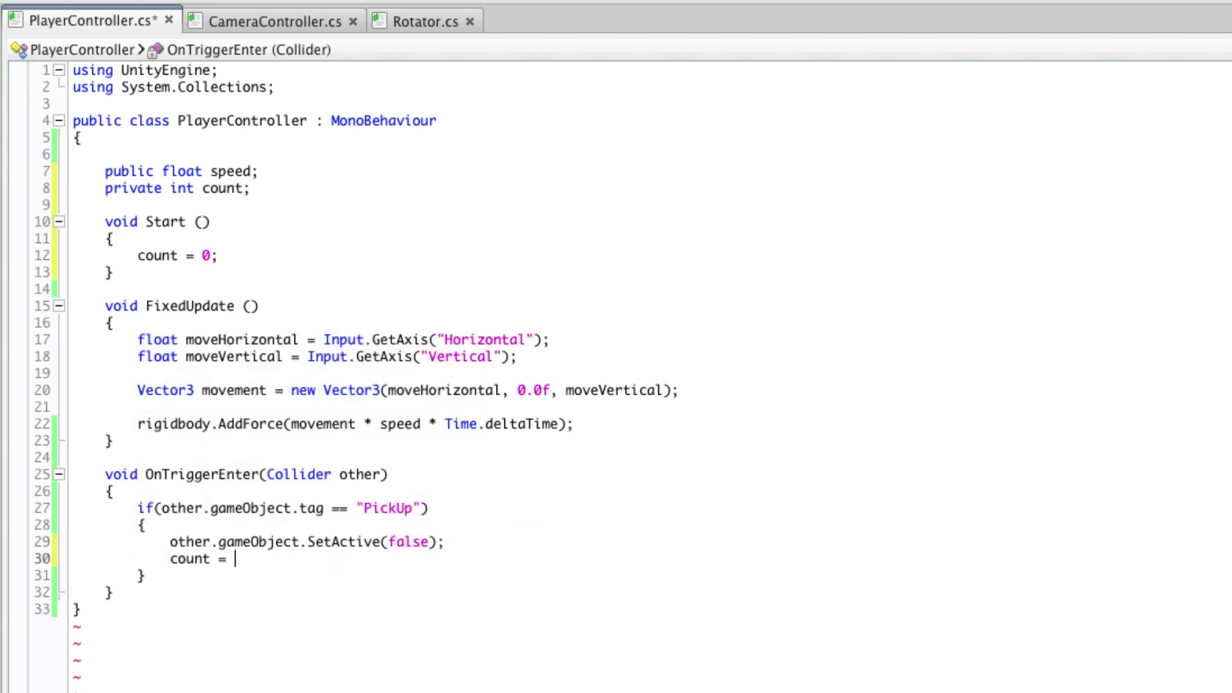
text(count)
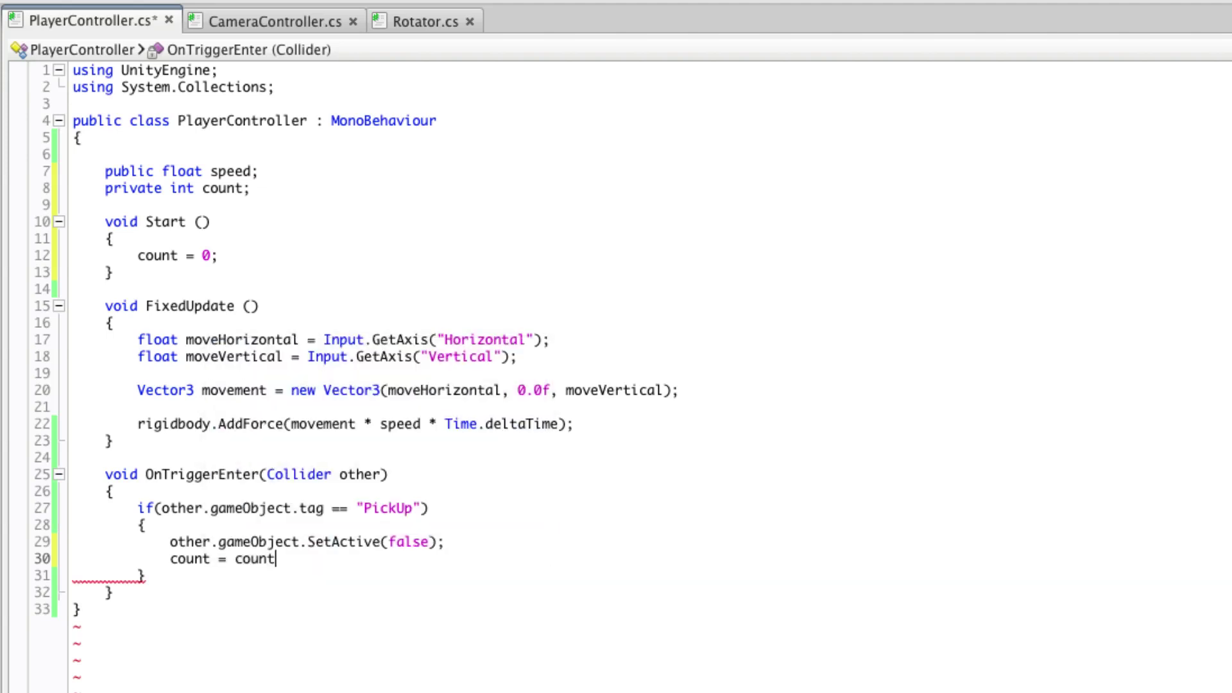
text( + 1)
text(;)
key(super+s)
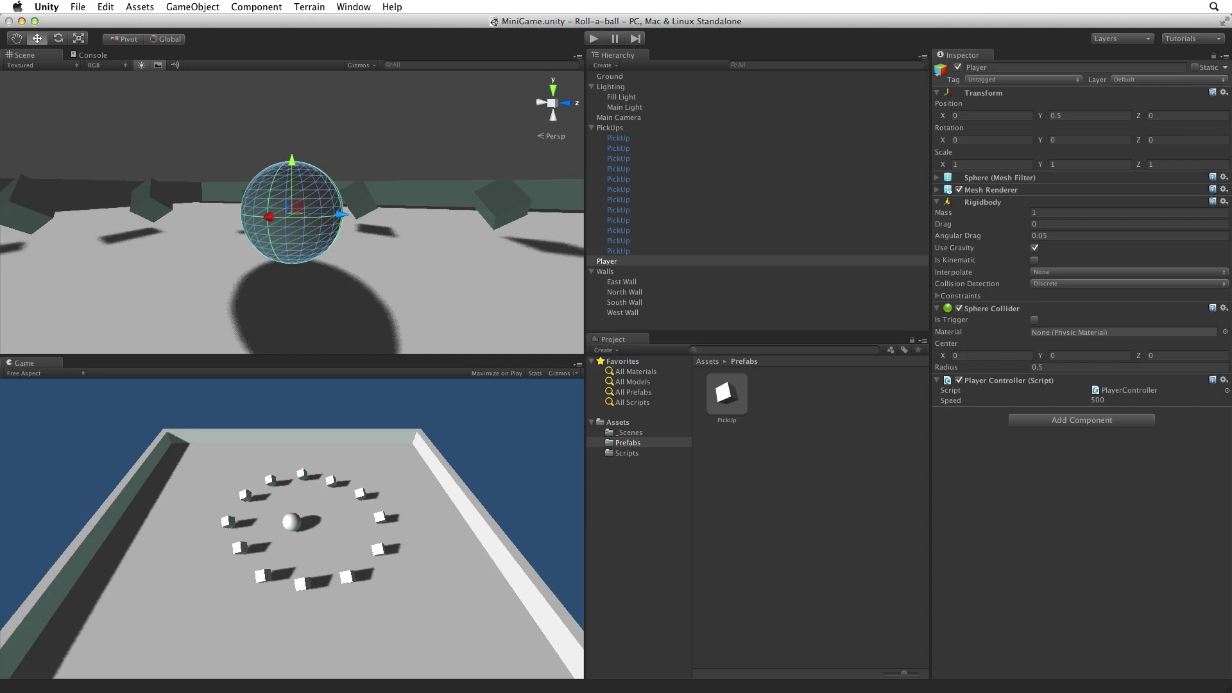
- Create an empty object named Display Text with its Transform reset to the origin
click(188, 7)
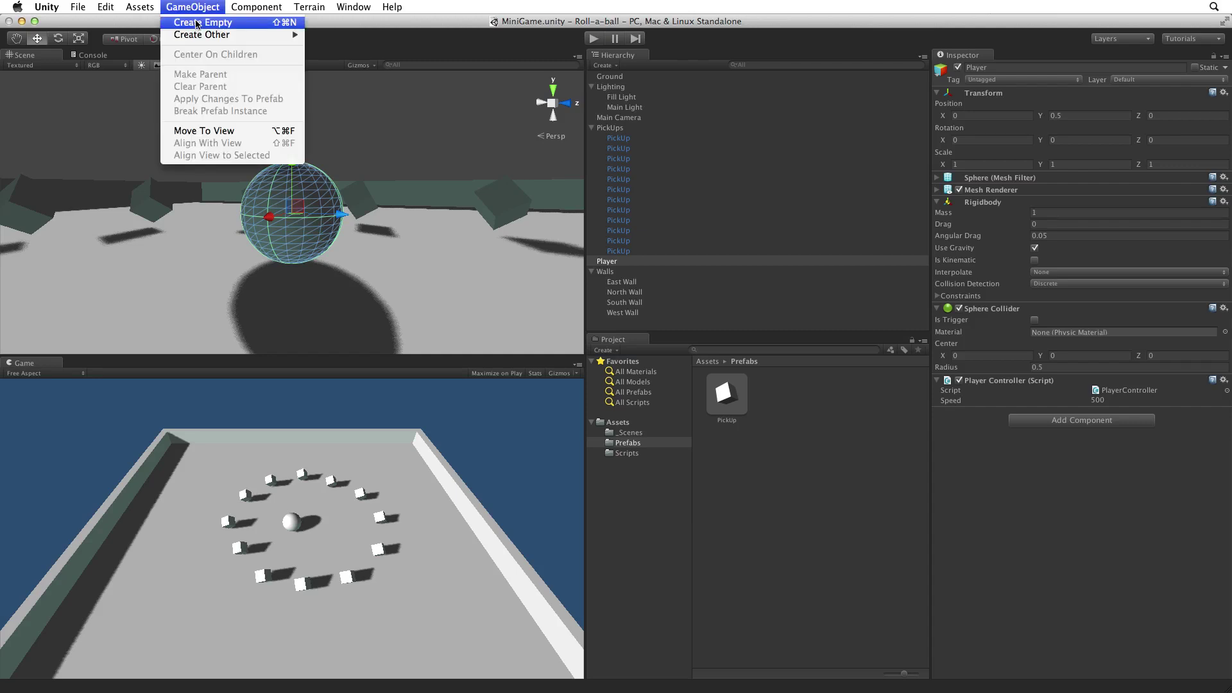
click(197, 23)
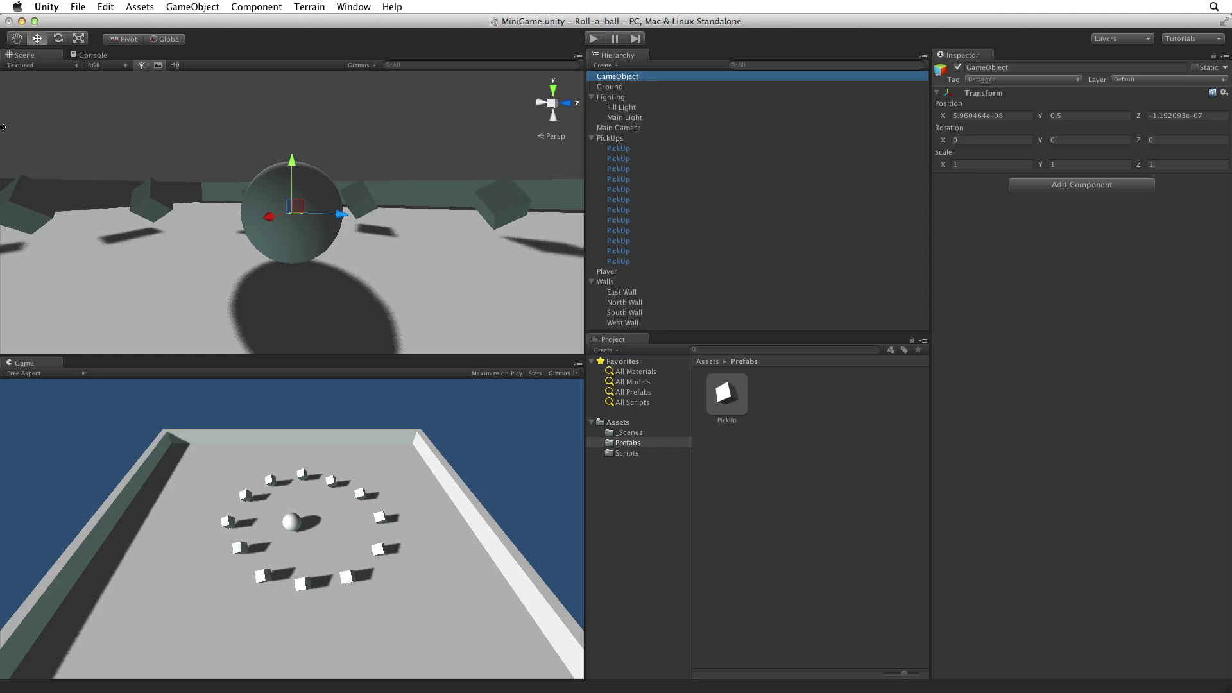
text(Display Text)
key(Return)
click(1225, 92)
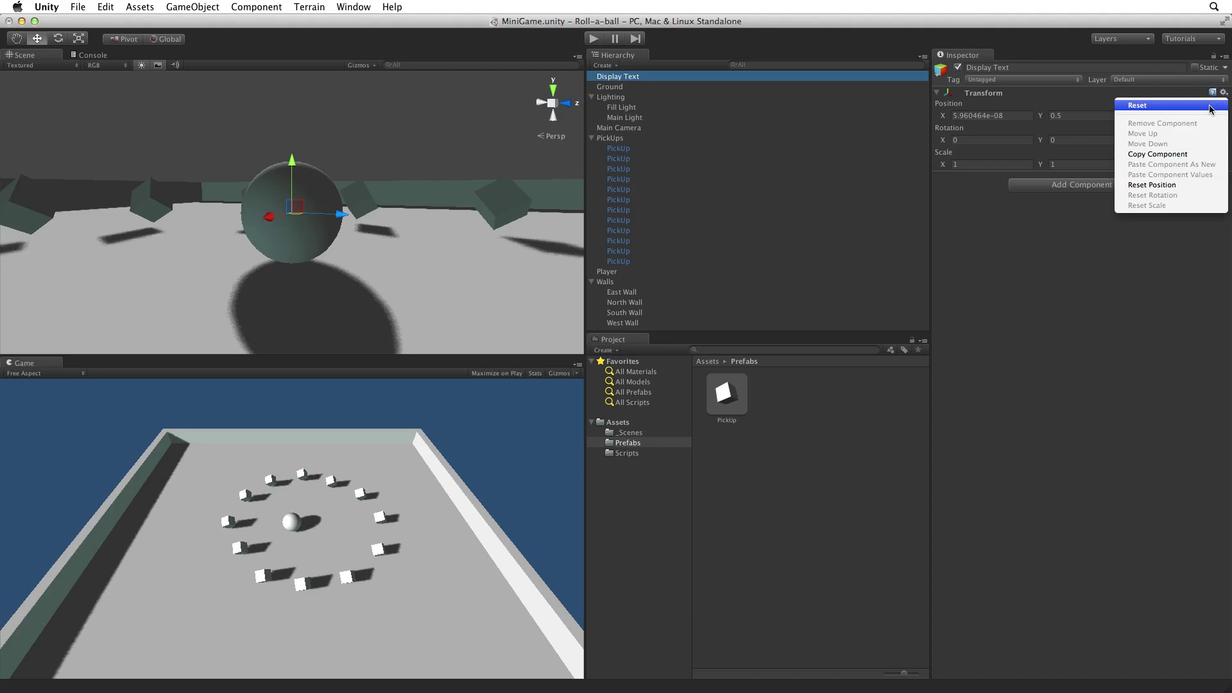
click(1211, 106)
click(623, 83)
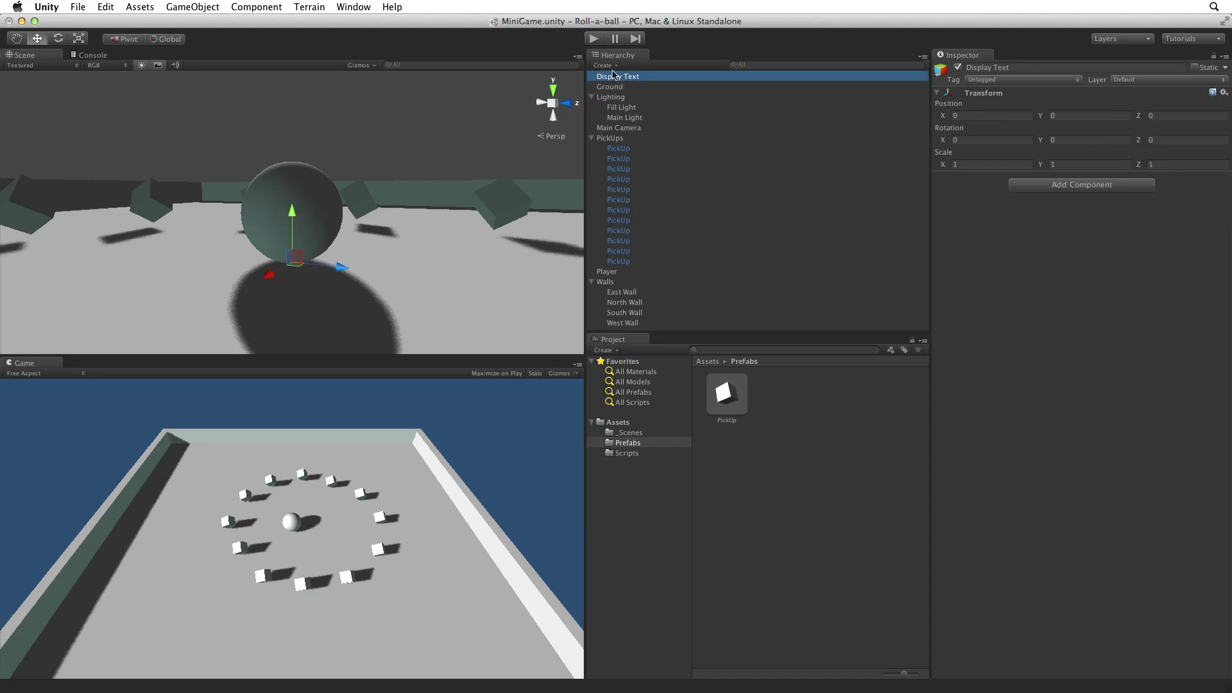
click(611, 66)
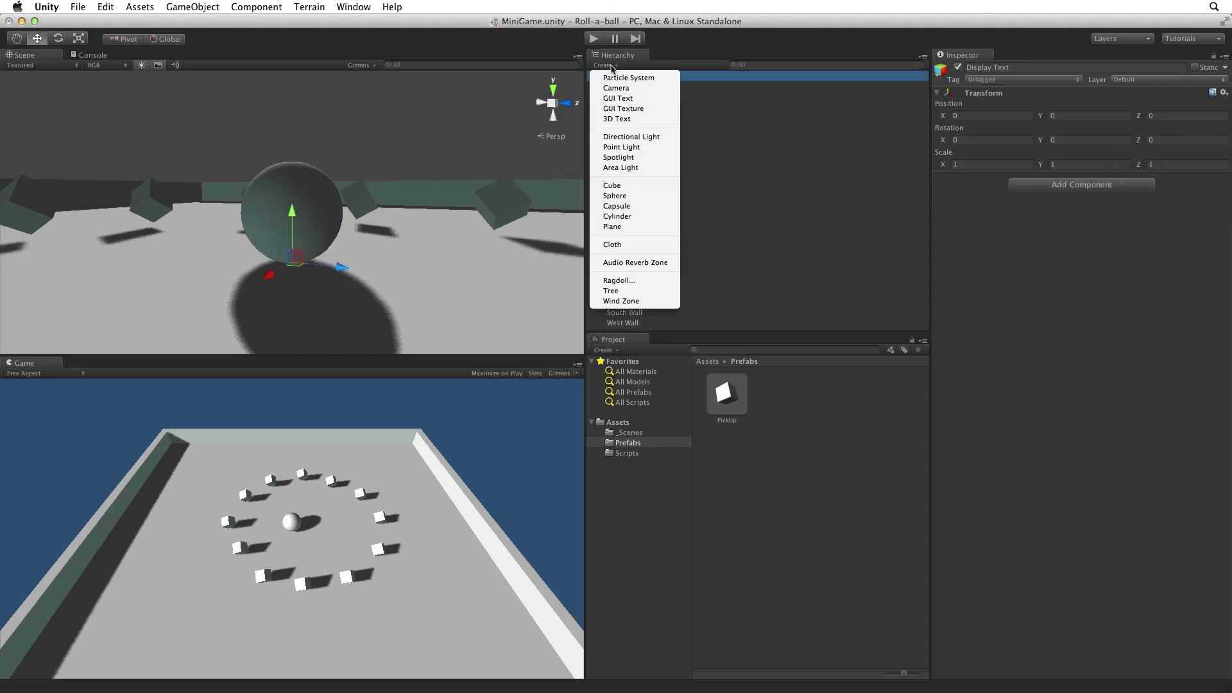
- Add a GUI Text as a child of Display Text and name it Count Text
click(638, 97)
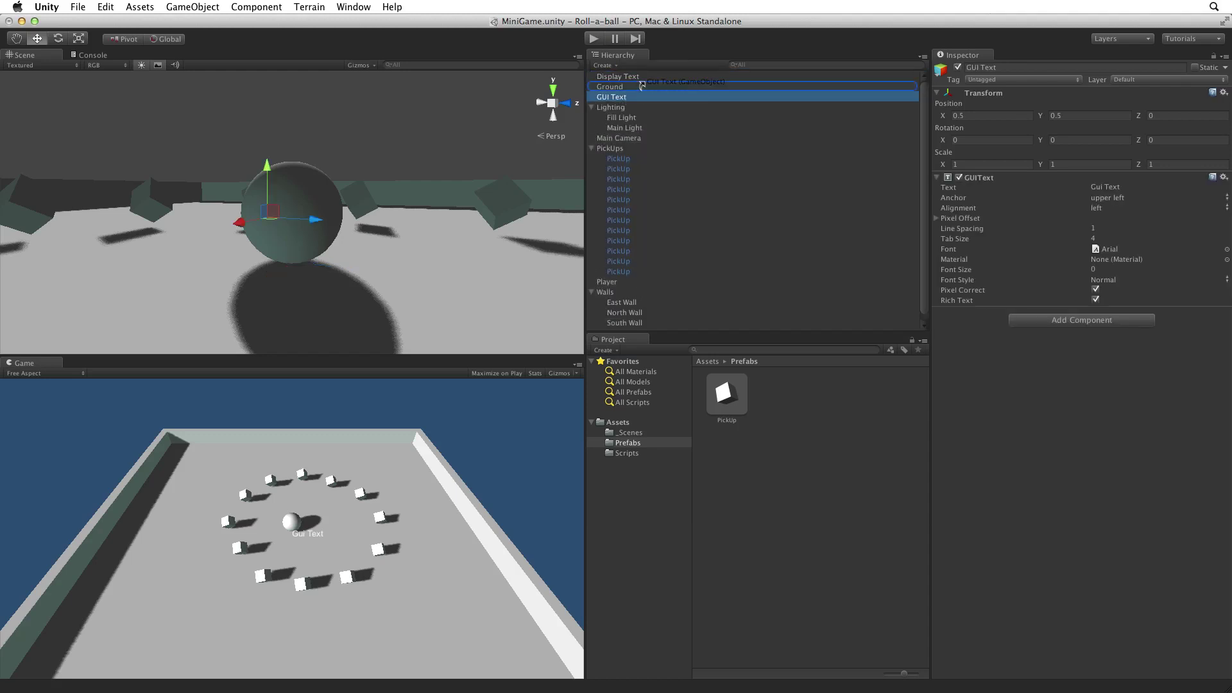
drag(618, 100, 642, 77)
click(593, 76)
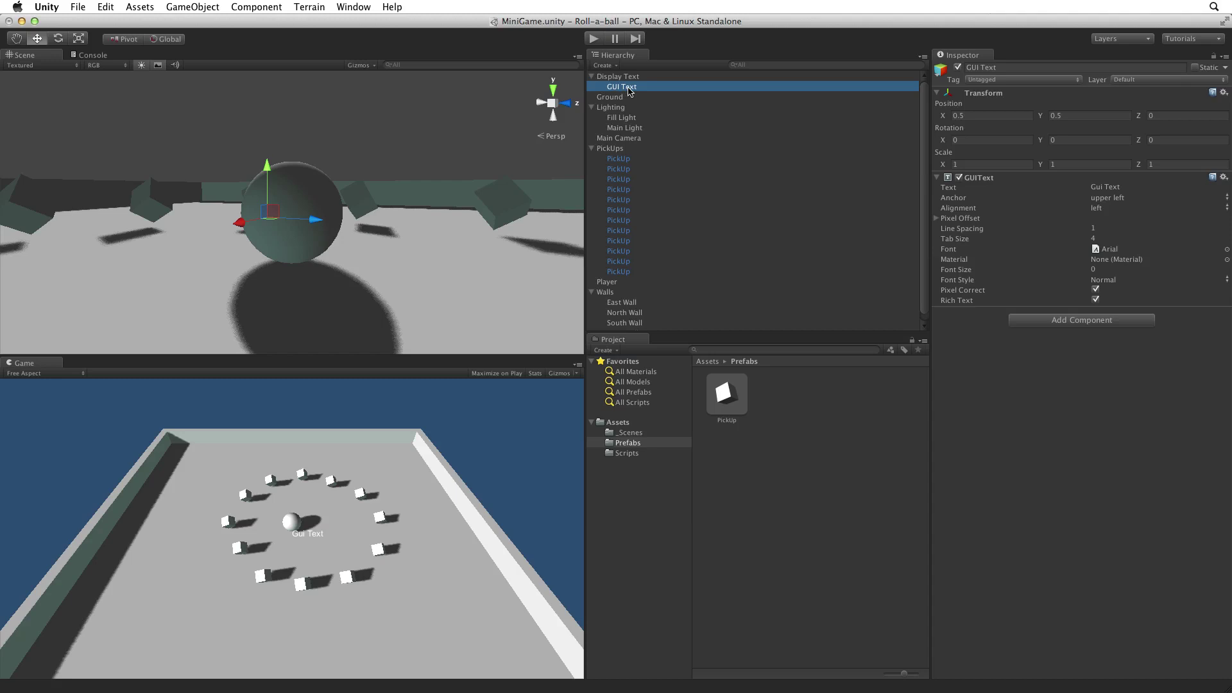
click(632, 90)
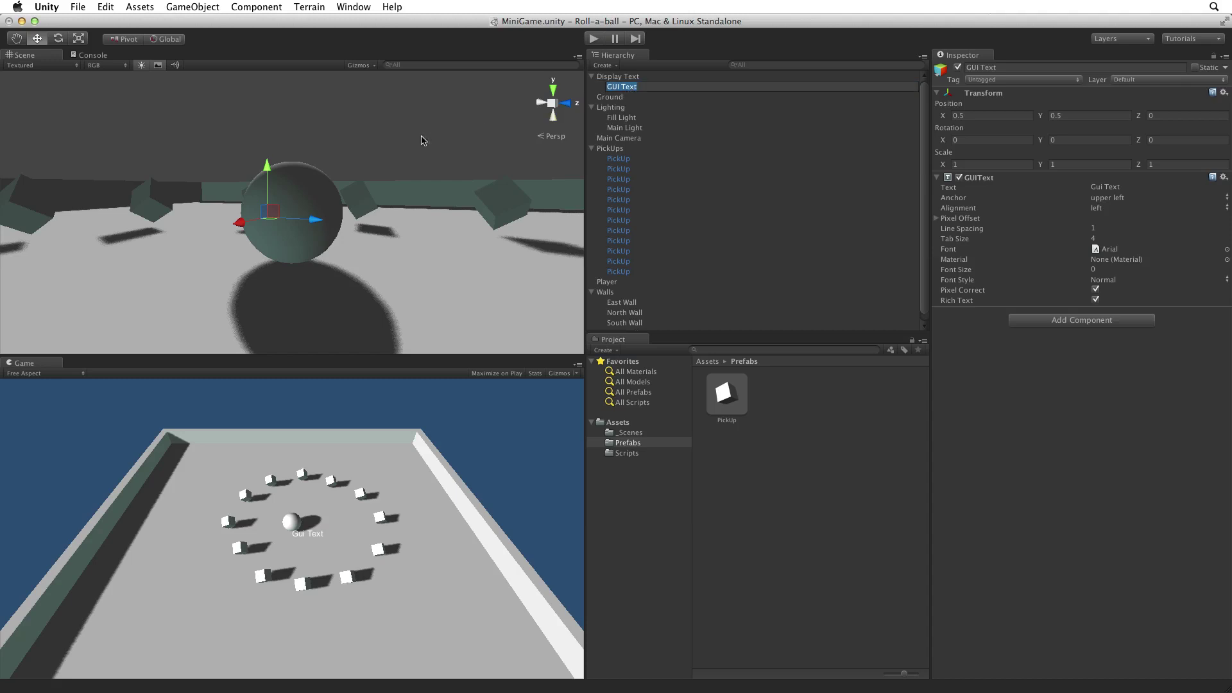
text(Count Text)
key(Return)
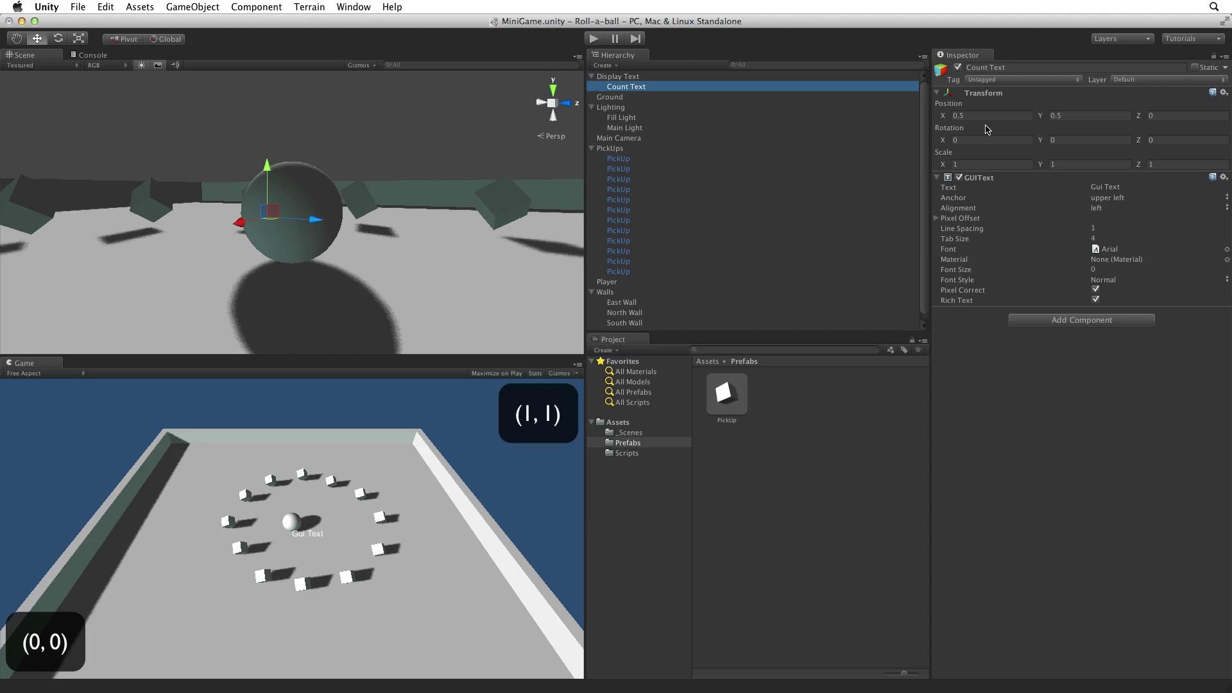
- Set Count Text's Transform position to X 0, Y 1
click(977, 115)
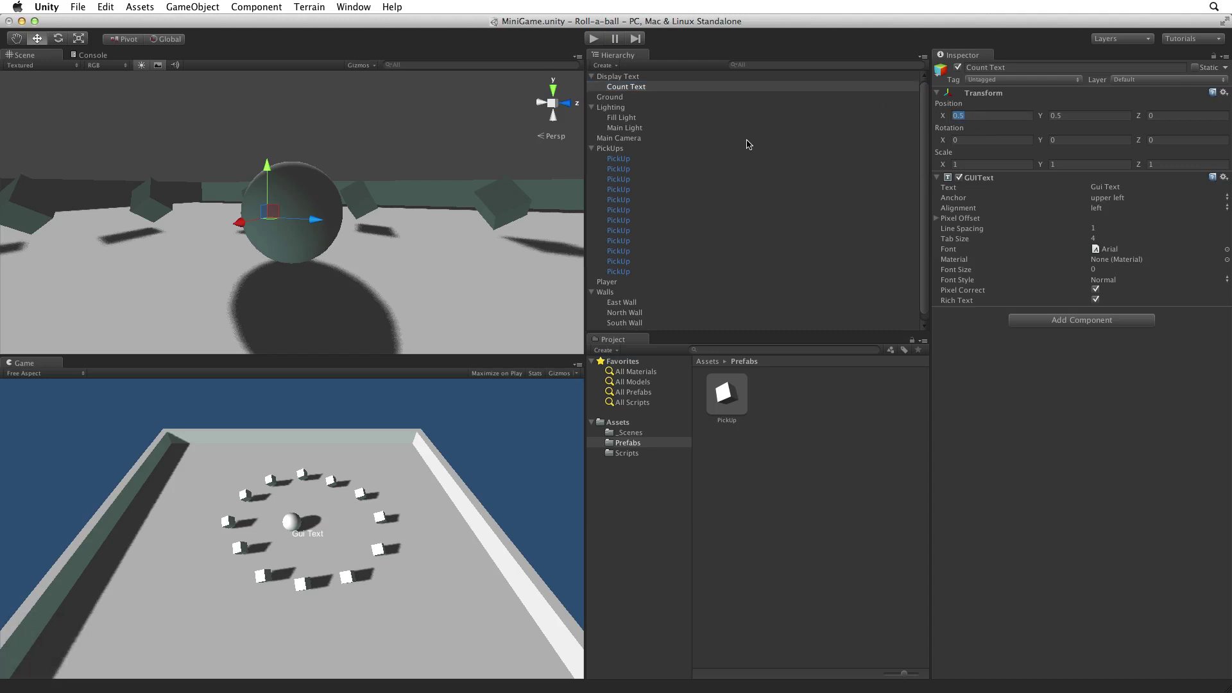
text(0)
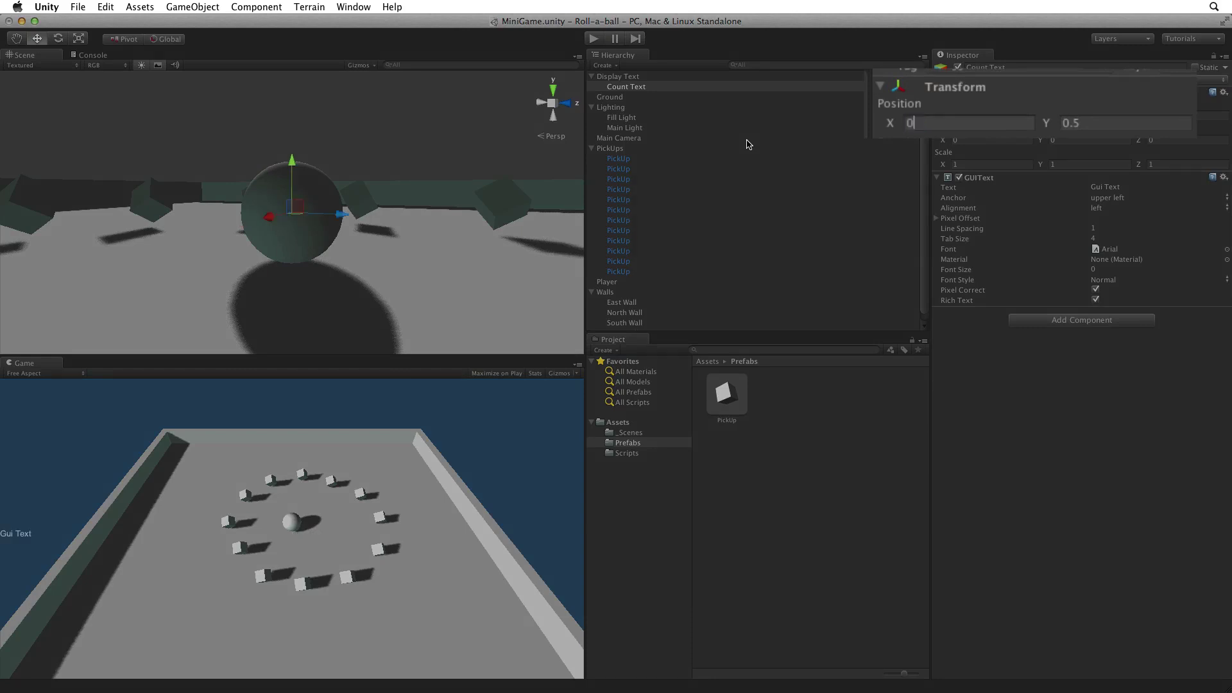
key(Tab)
text(1)
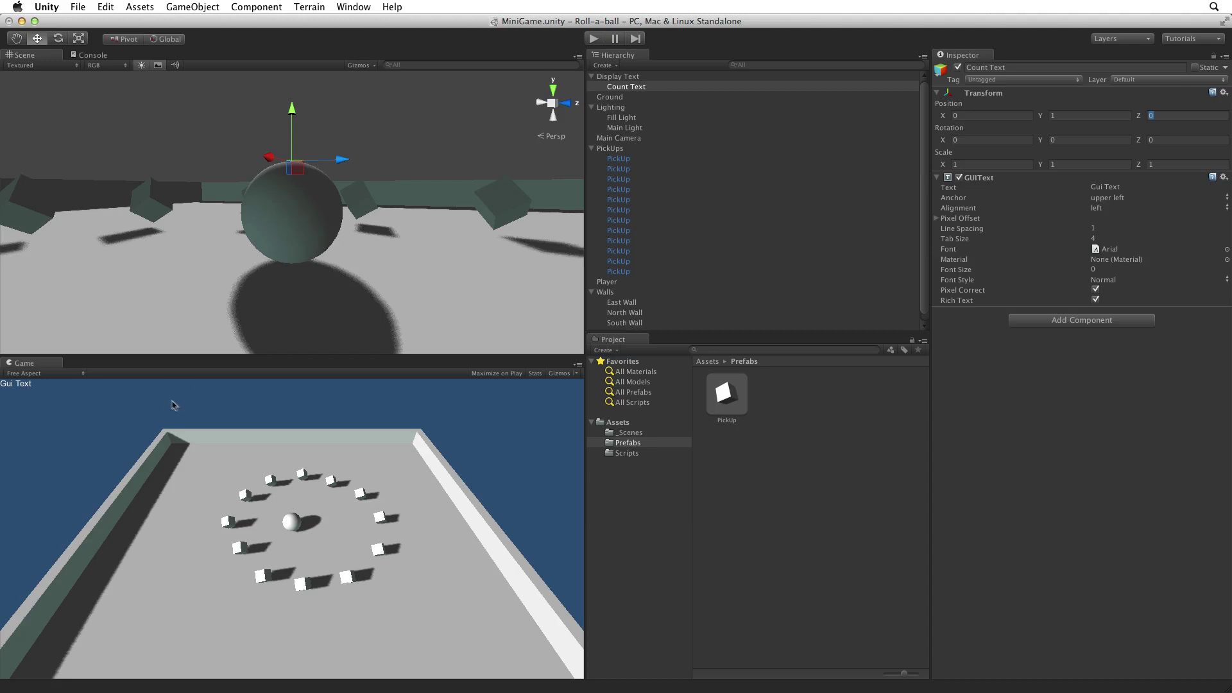
- Set Count Text's GUIText Pixel Offset to X 10, Y -10
click(938, 220)
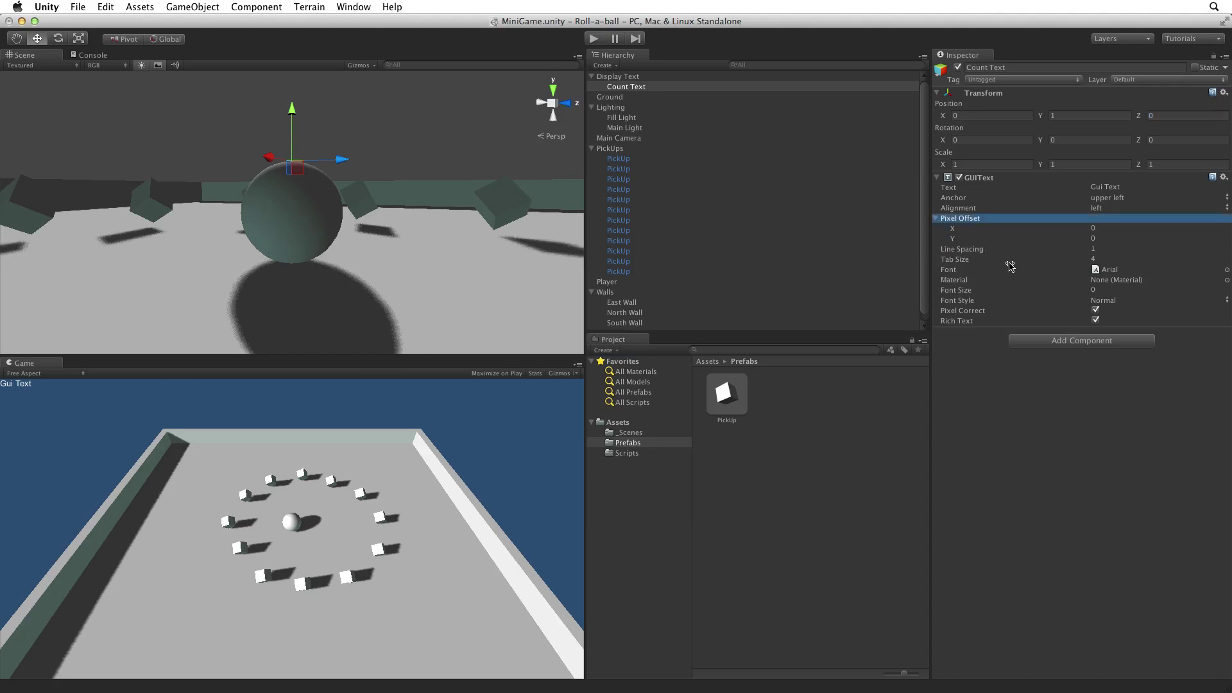
click(1113, 228)
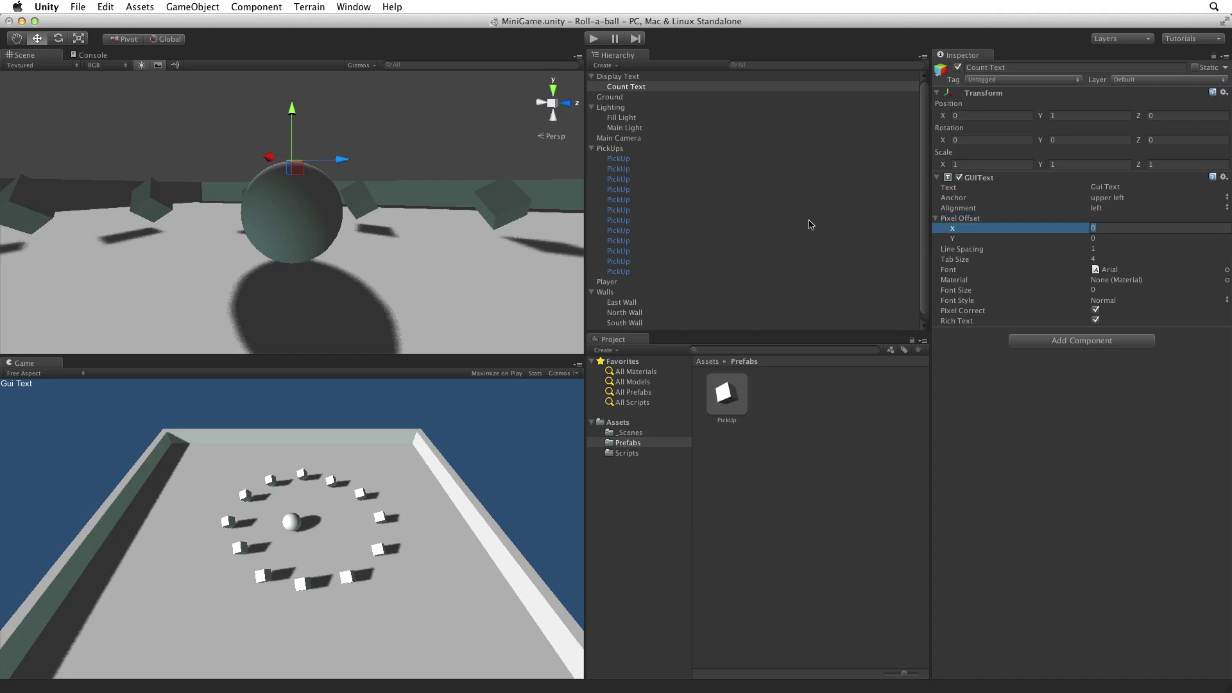
text(10)
key(Tab)
text(-10)
key(Return)
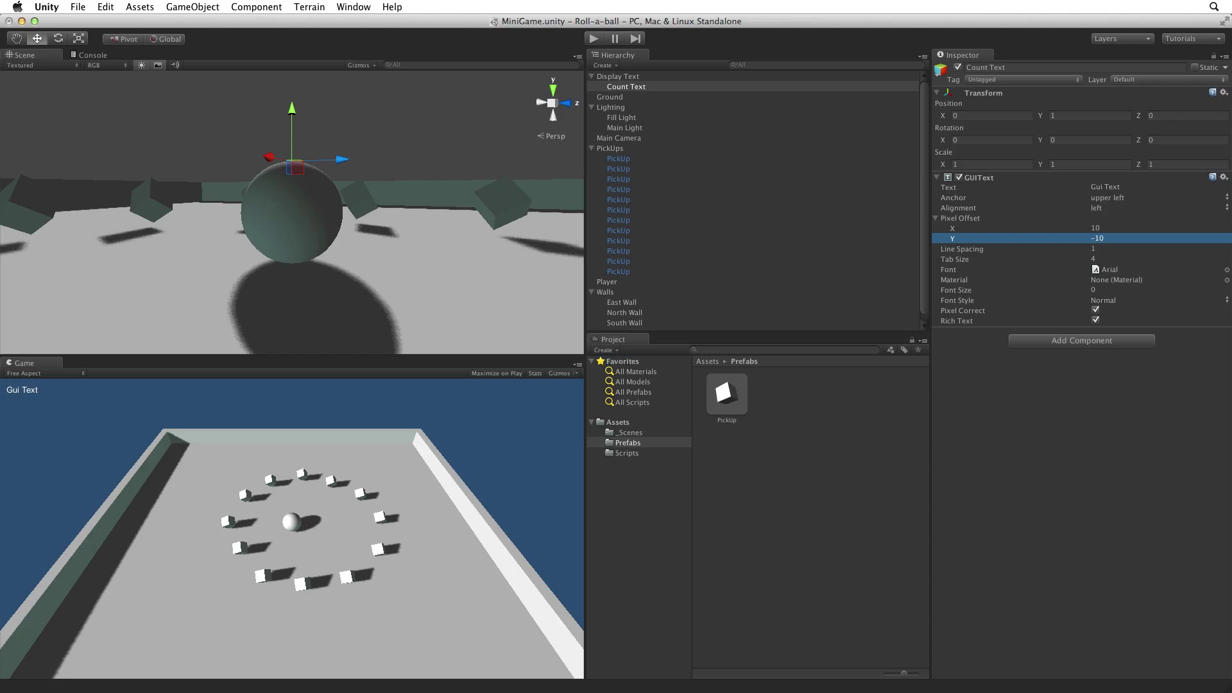
- Reopen the Player's PlayerController script in MonoDevelop via Edit Script
click(679, 282)
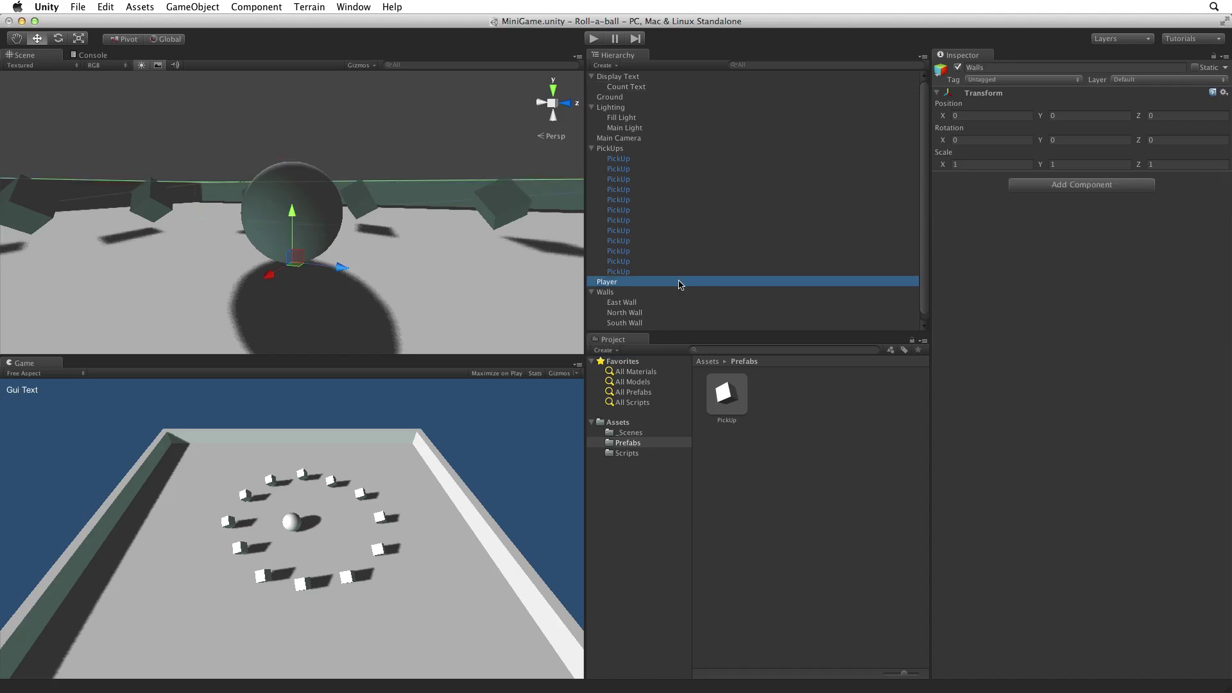
click(1223, 382)
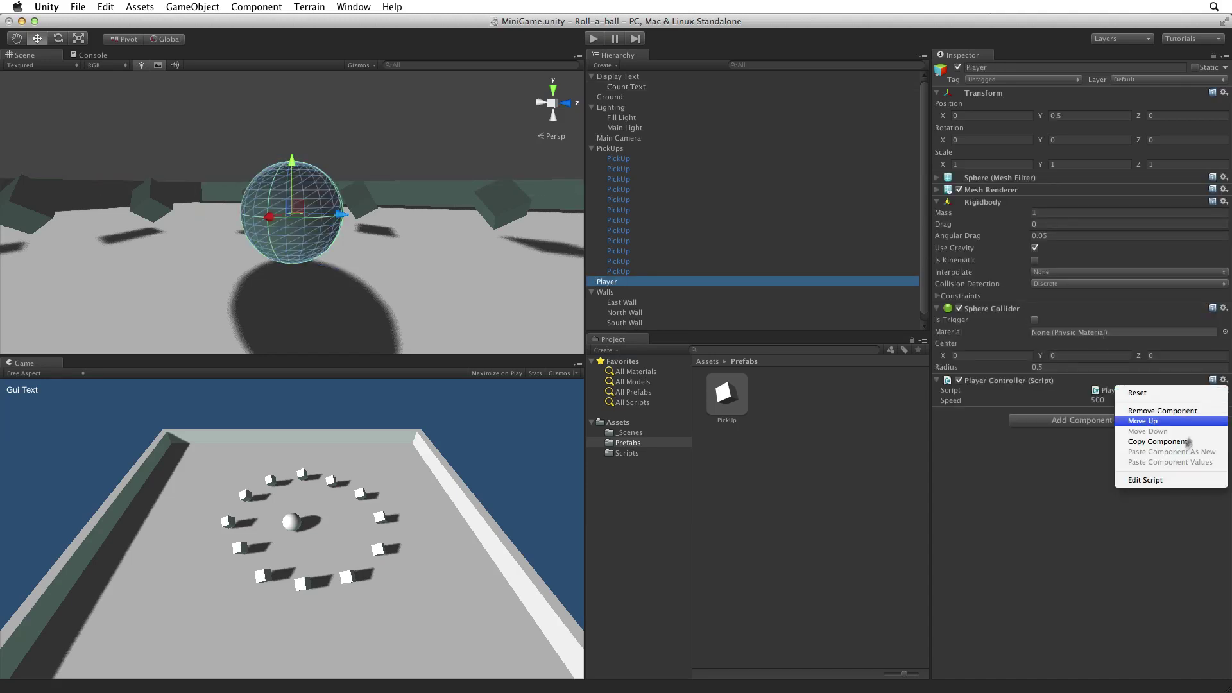
click(1165, 482)
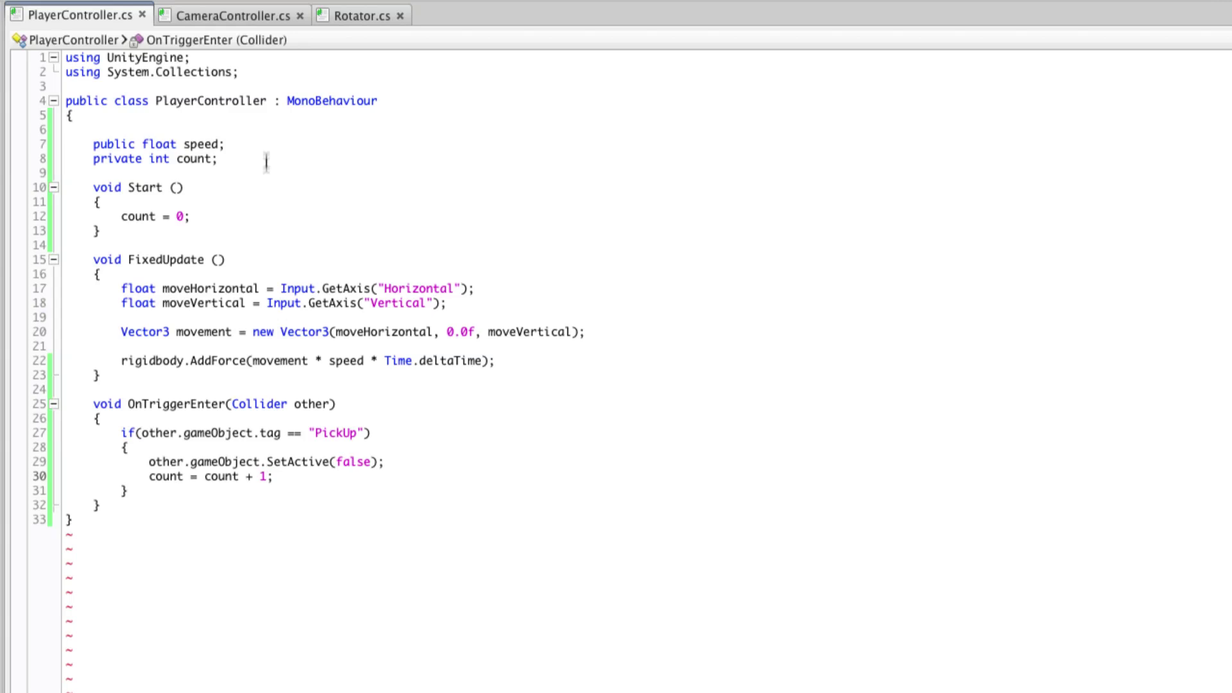
- Declare 'public GUIText countText;' and set its text to "Count: " + count.ToString() in Start
key(Return)
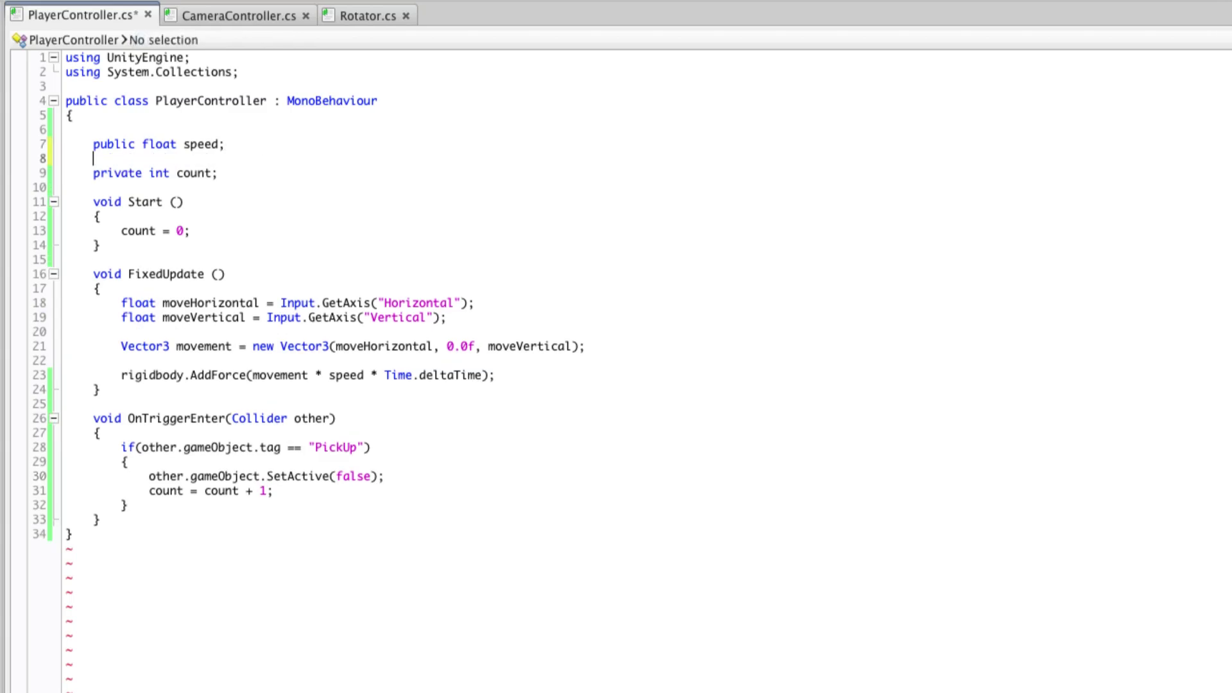
text(public GUIText )
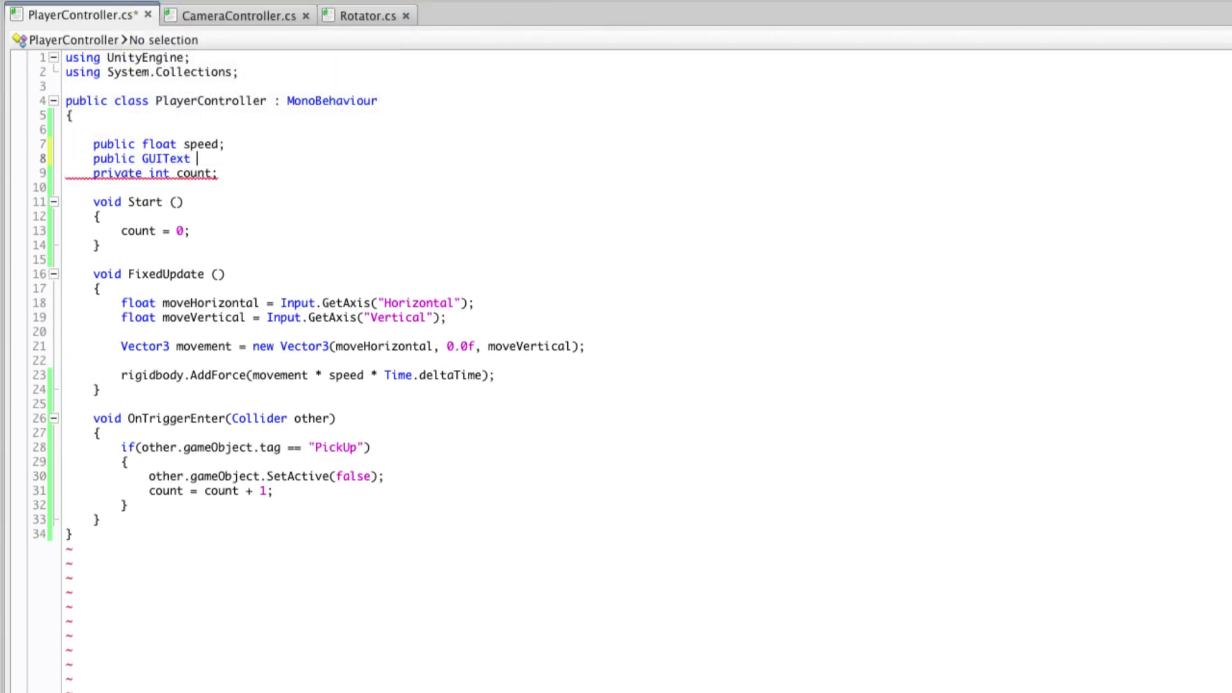
text(countText;)
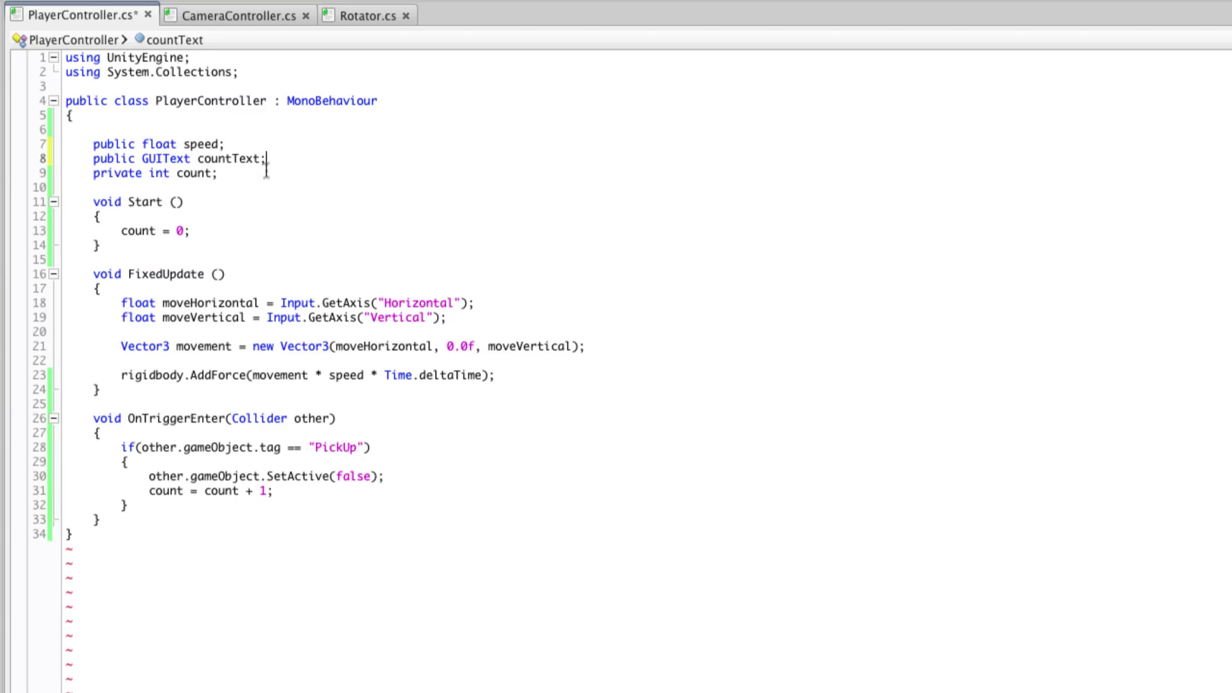
click(233, 231)
key(Return)
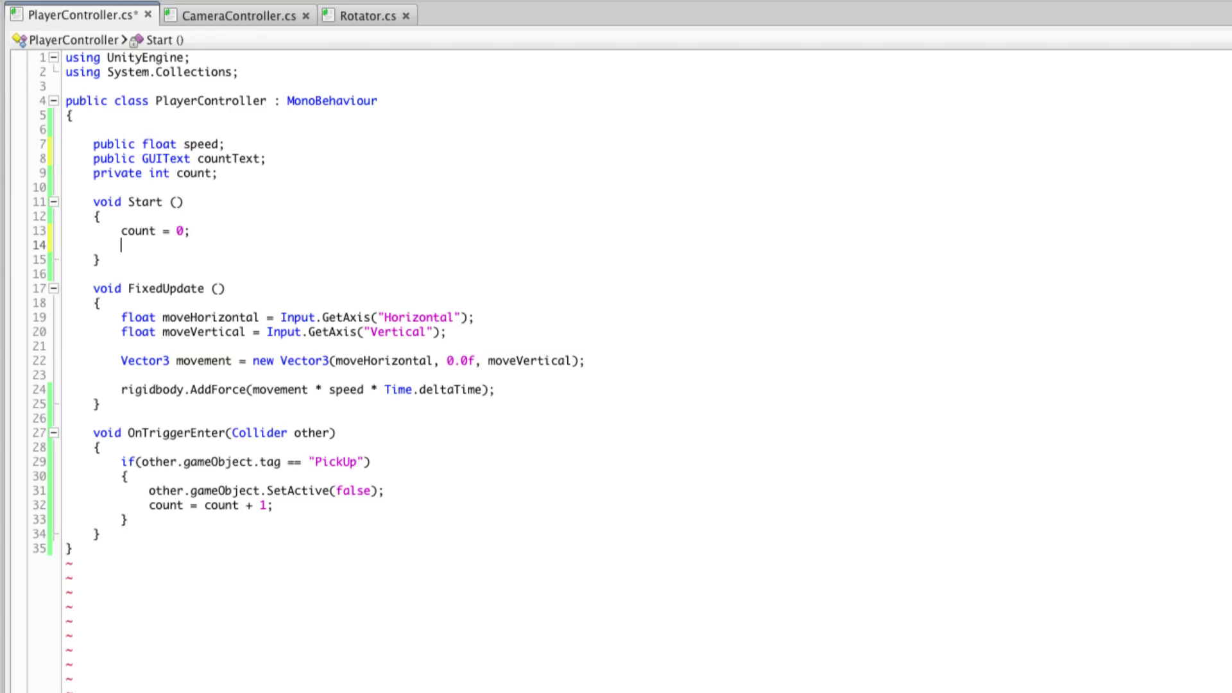
text(count)
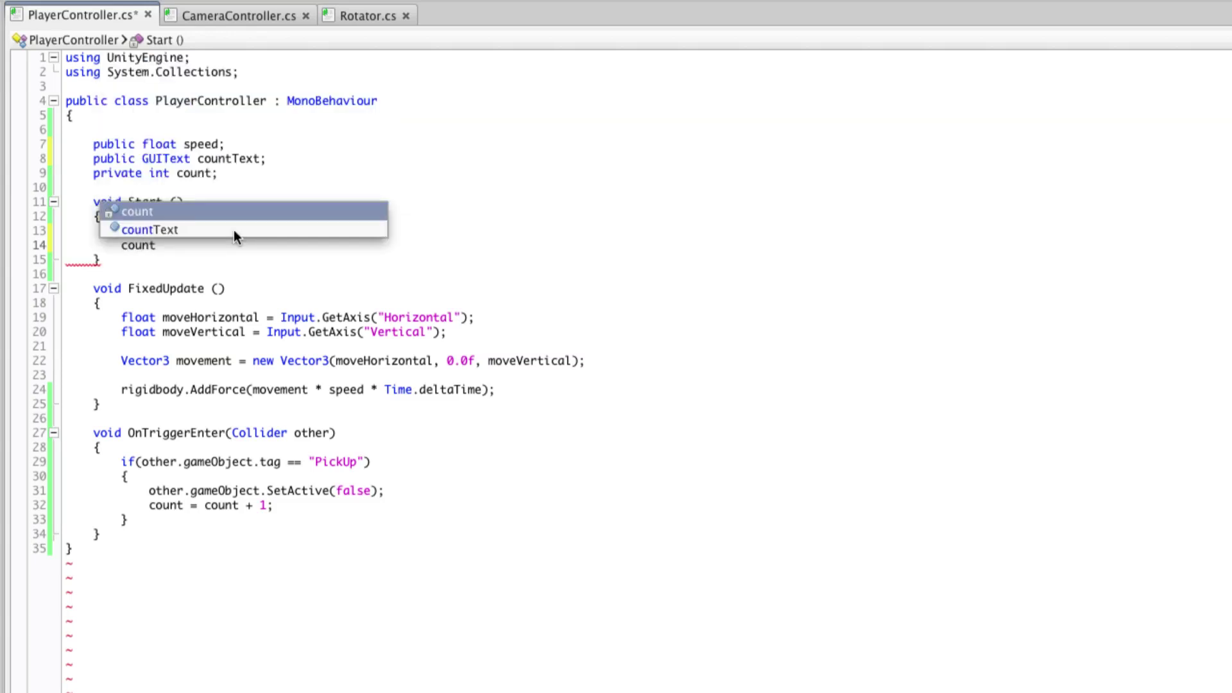
key(Return)
text(.text = )
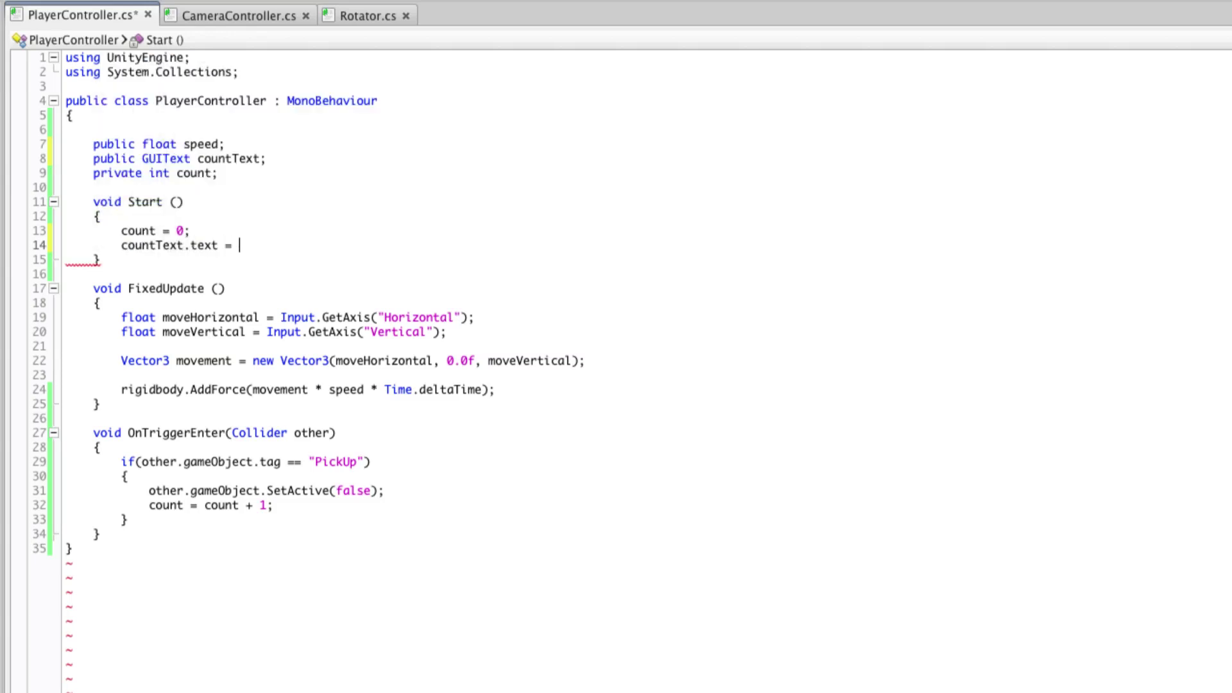
text("Count)
text(: )
text(" + count.to)
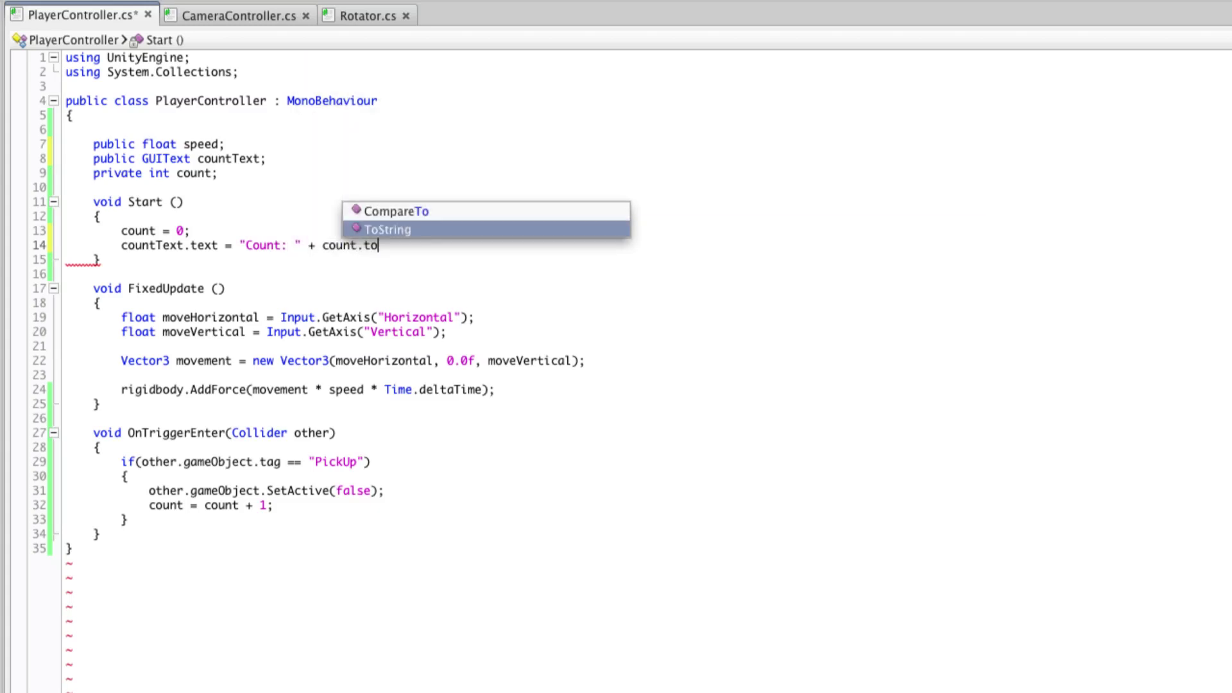
key(Return)
text(();)
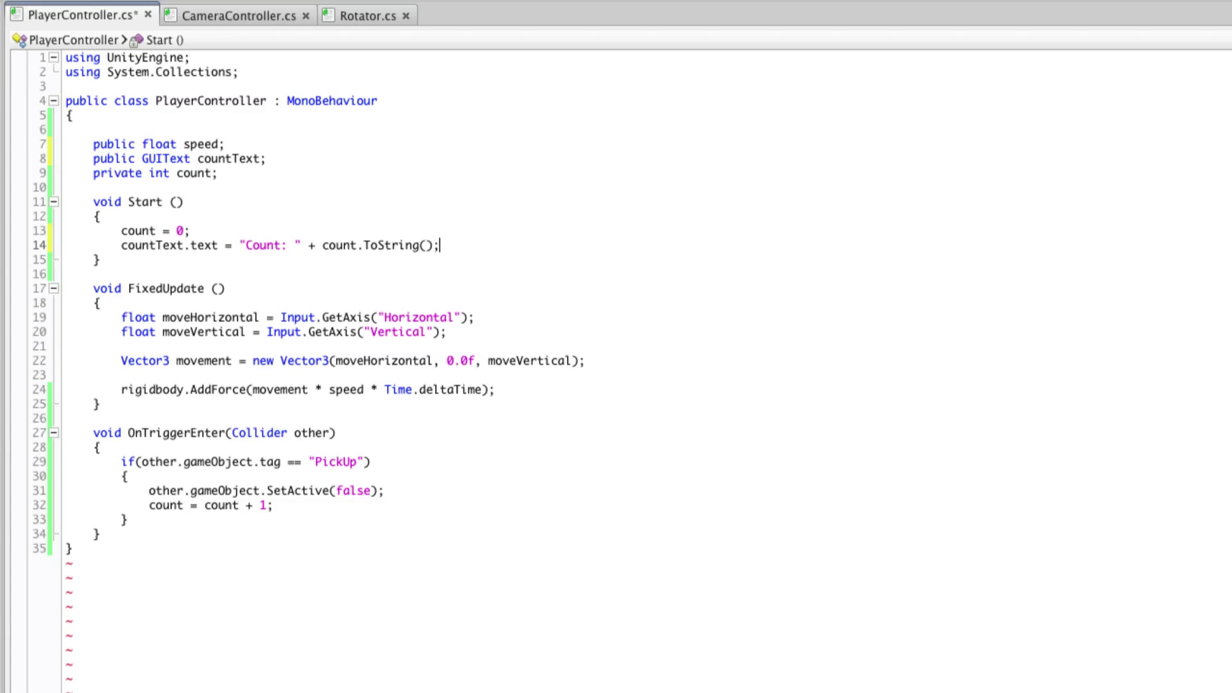
- Update countText.text with the new count after the increment in OnTriggerEnter
click(282, 504)
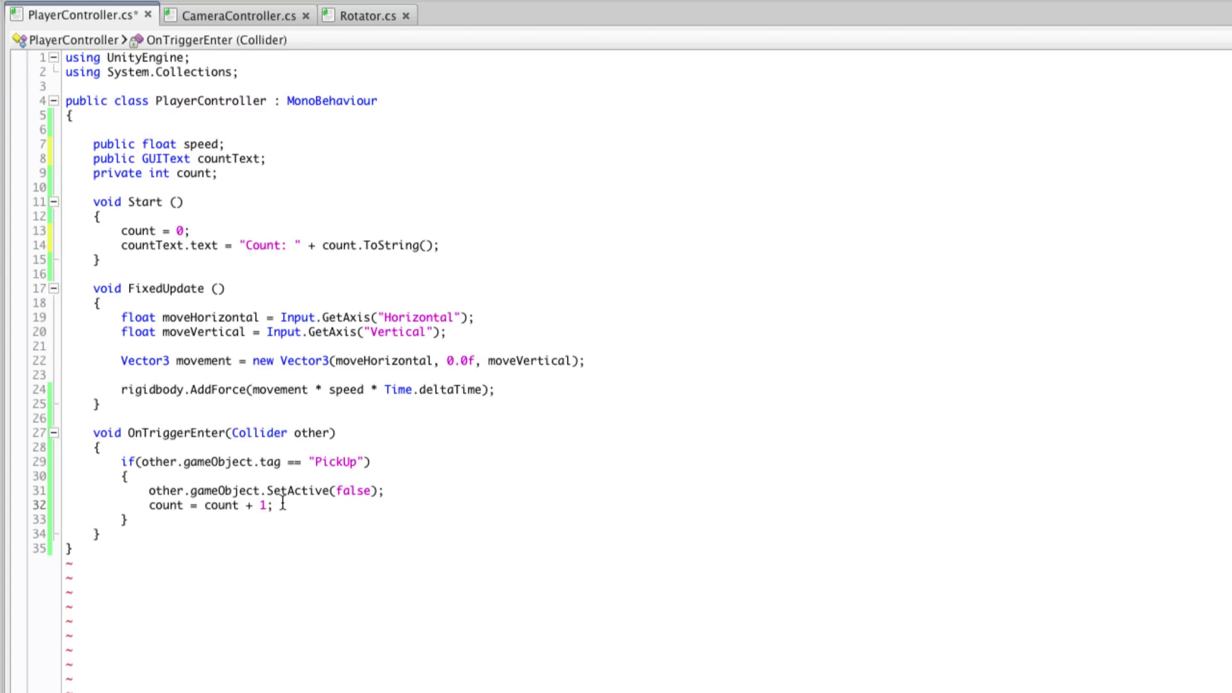
key(Return)
text(countText.t)
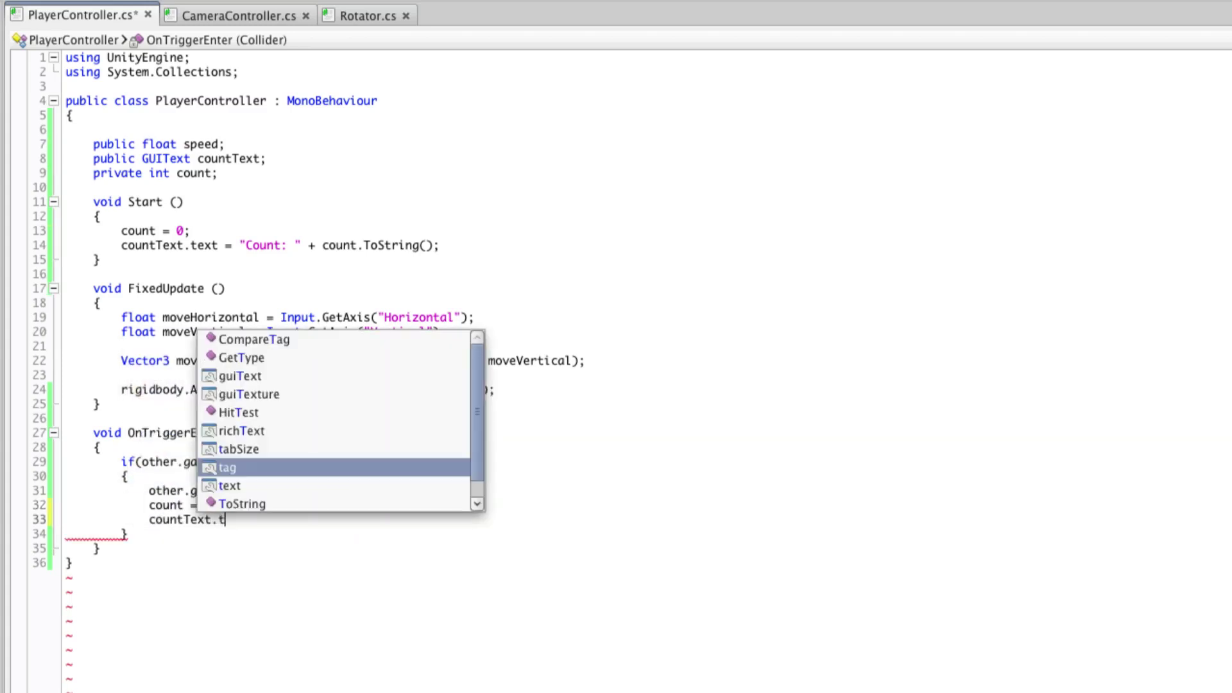
text(ext = ")
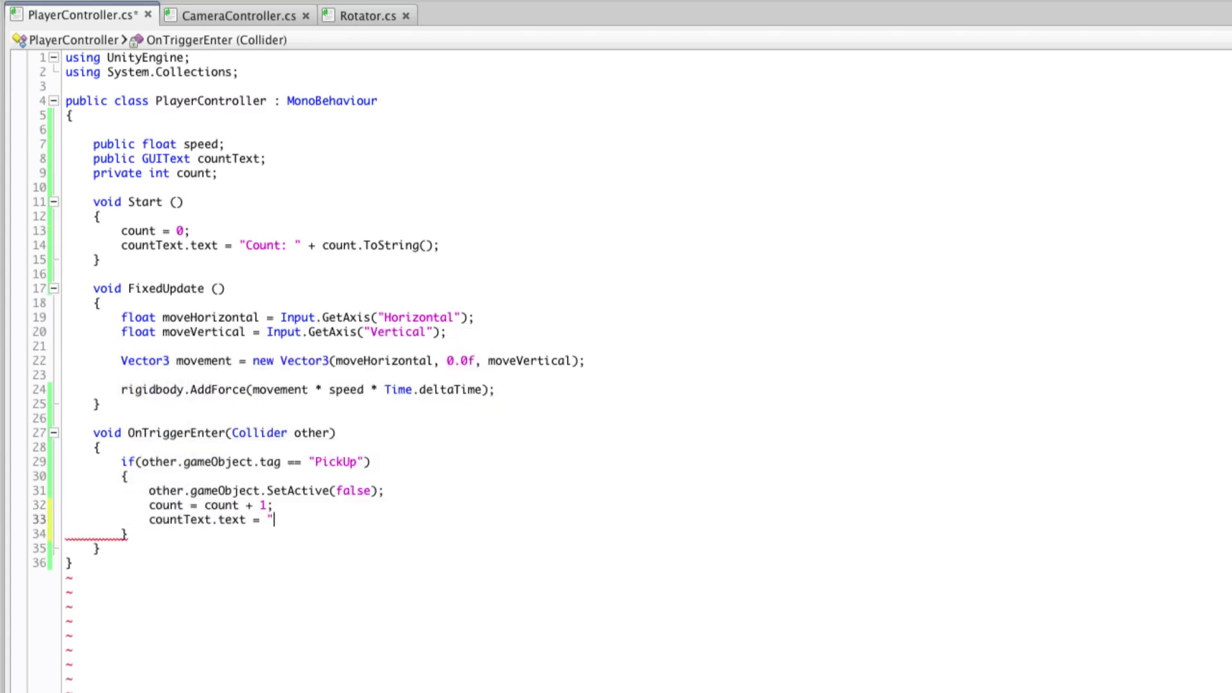
text(Count: " )
text(+ count.To)
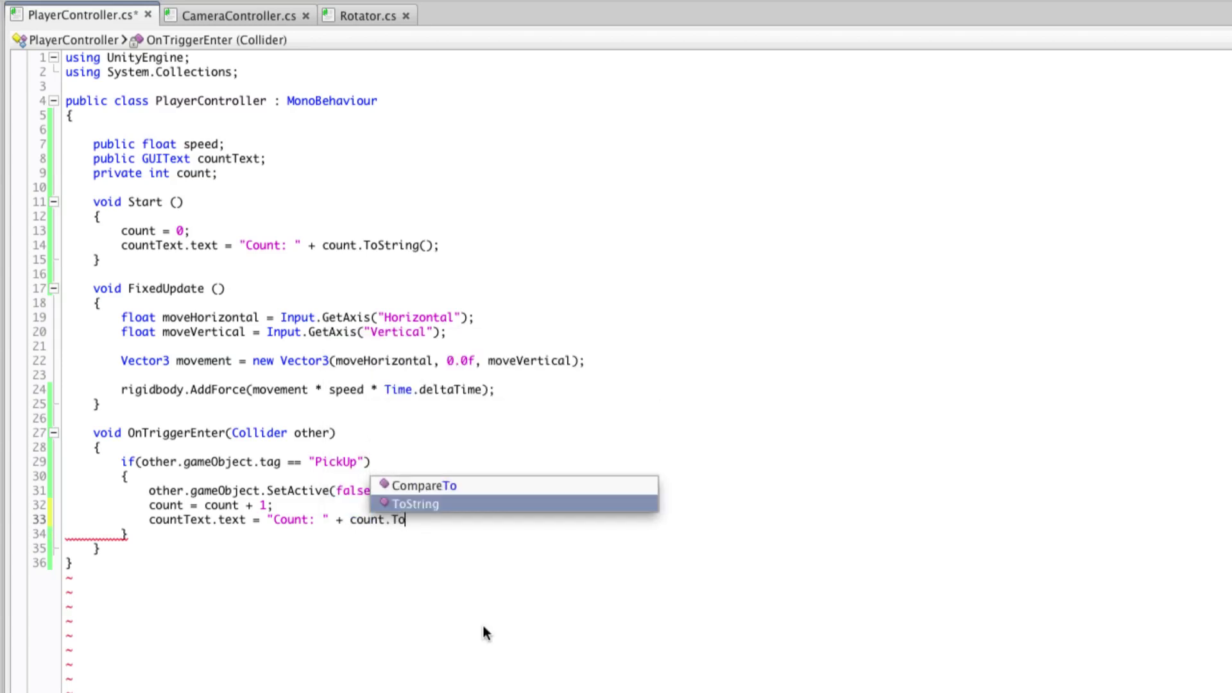
key(Return)
text(();)
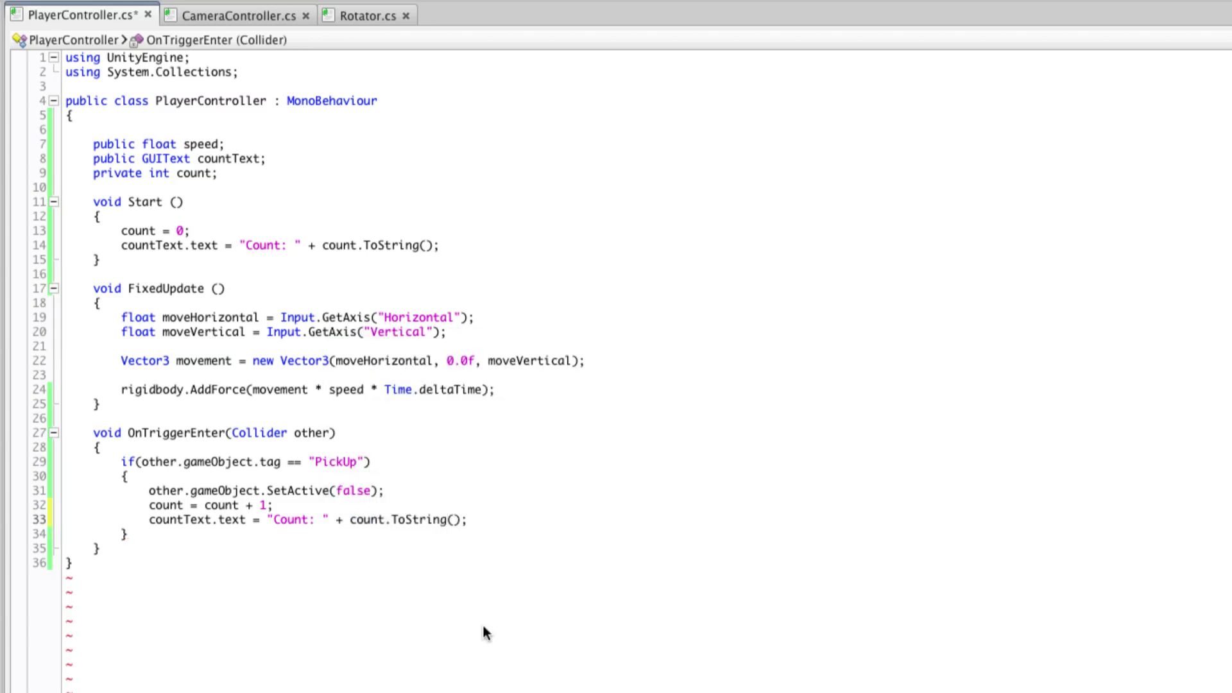
- Check both countText.text lines, then add blank lines below OnTriggerEnter
drag(120, 245, 458, 245)
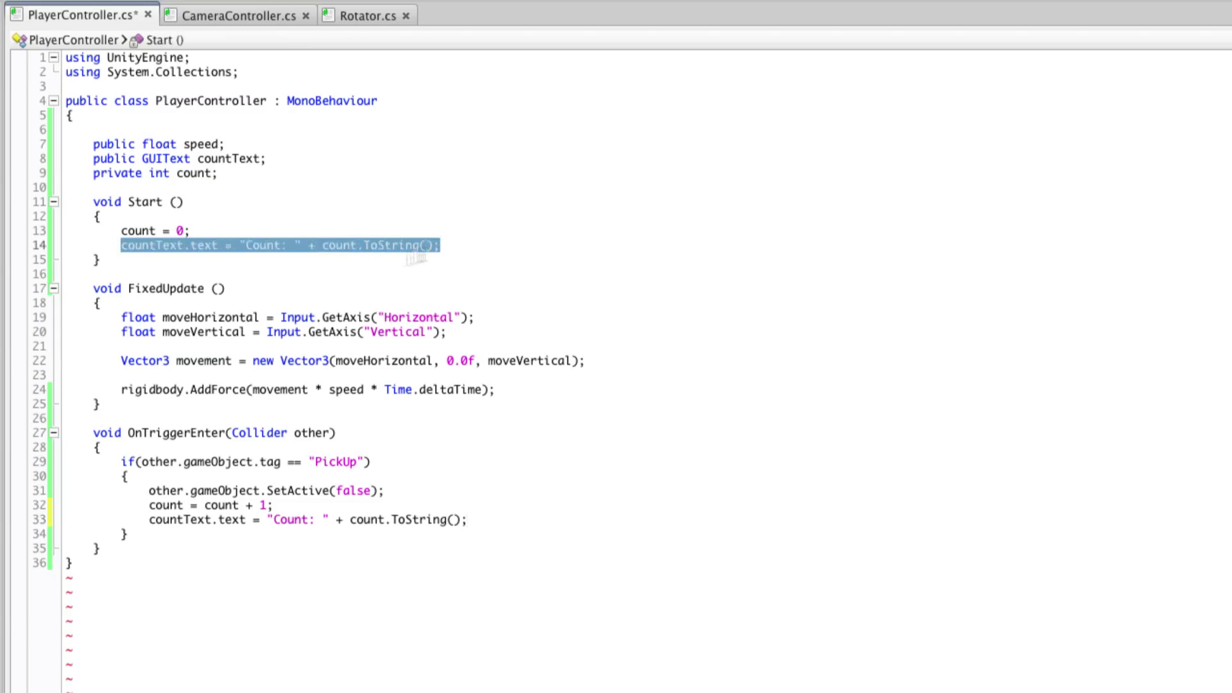
drag(151, 521, 478, 533)
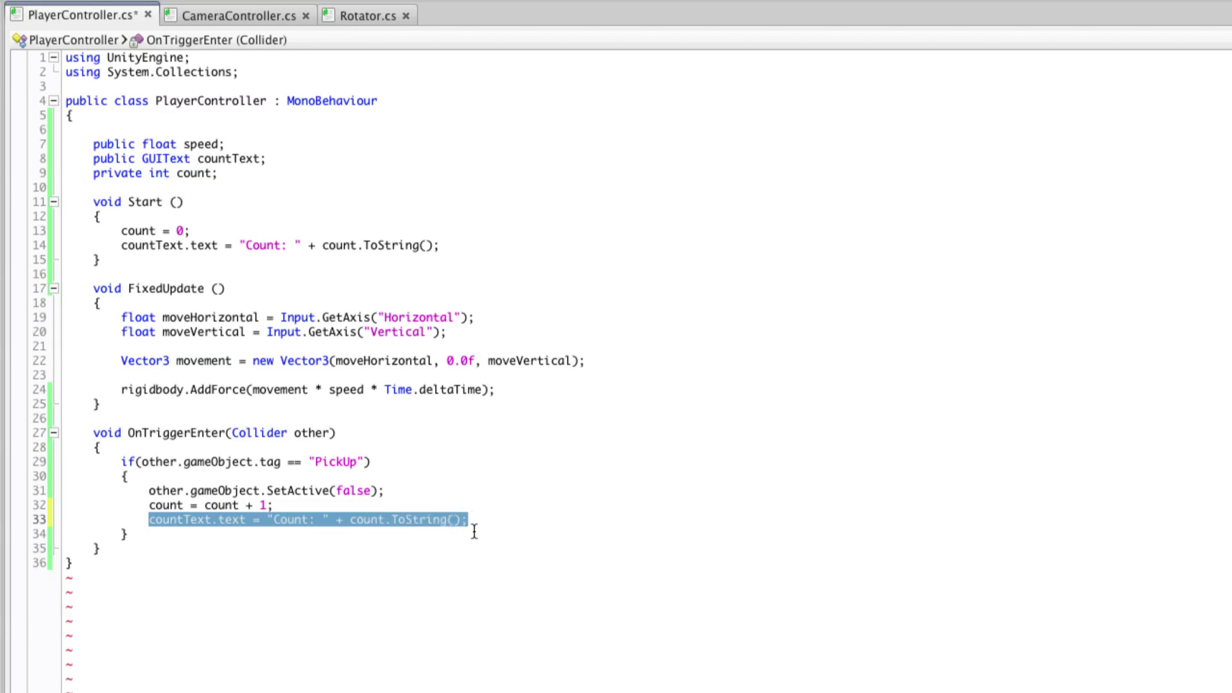
click(176, 550)
key(Return)
key(Return)
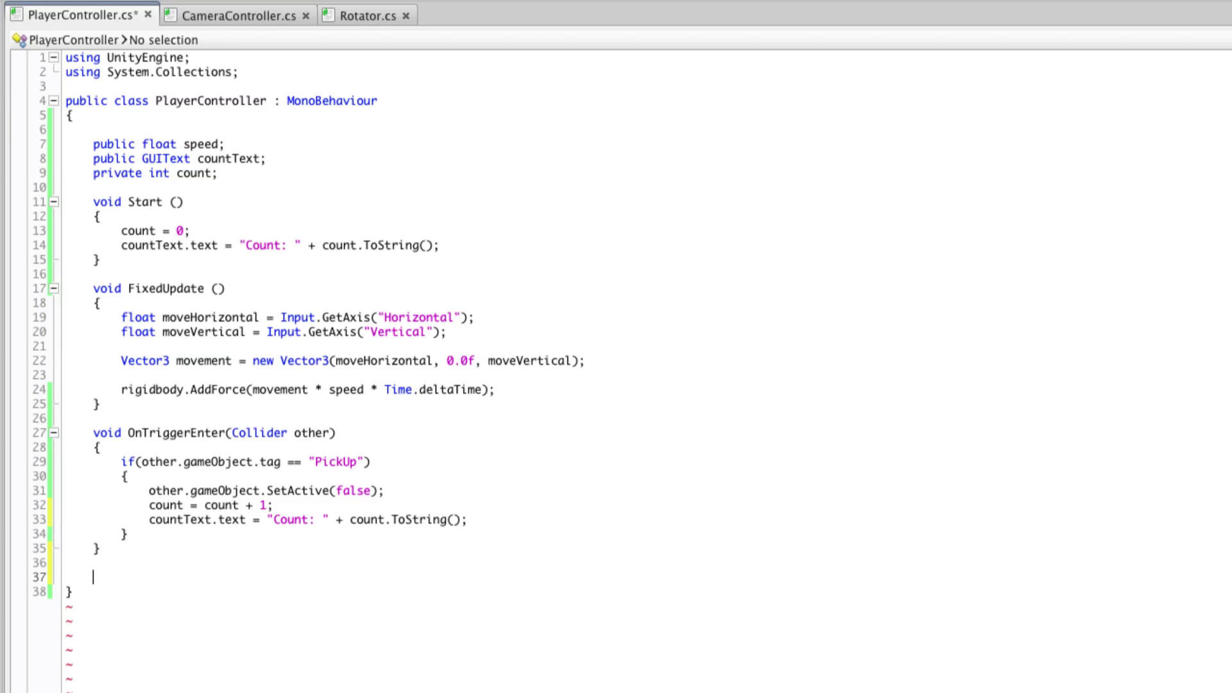
text(void SetCoun)
text(tText ())
- Create an empty SetCountText method and move Start's count-text line into it
key(Return)
text({)
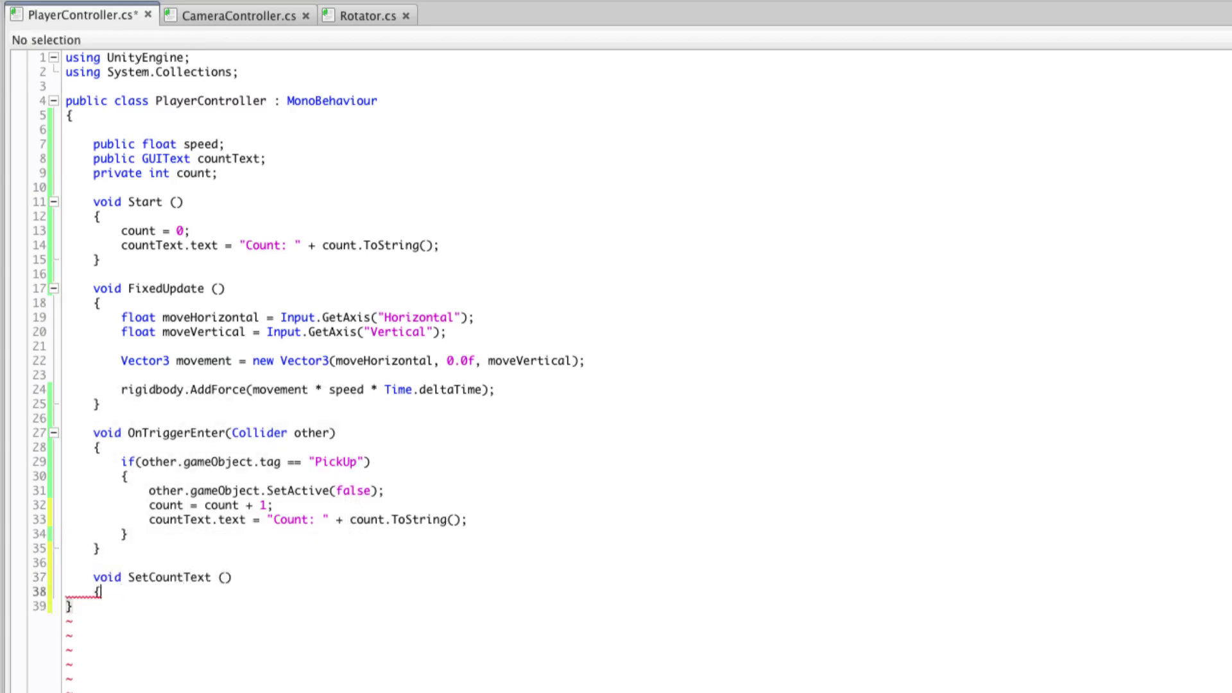
key(Return)
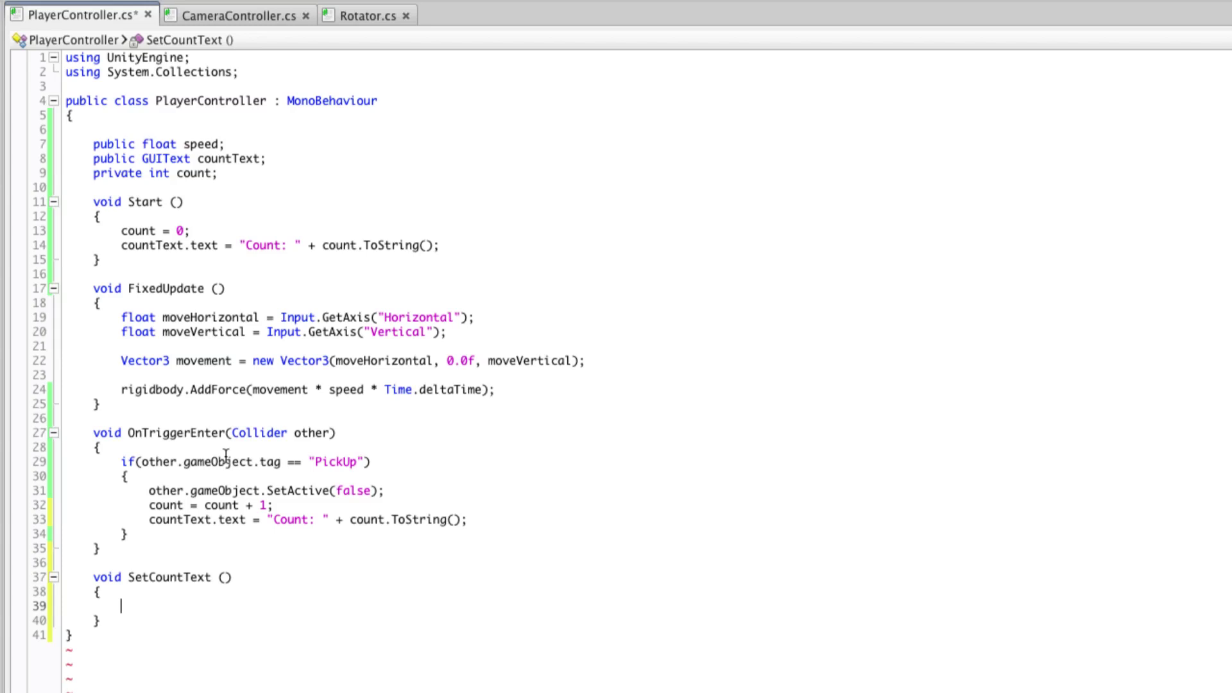
drag(120, 245, 441, 245)
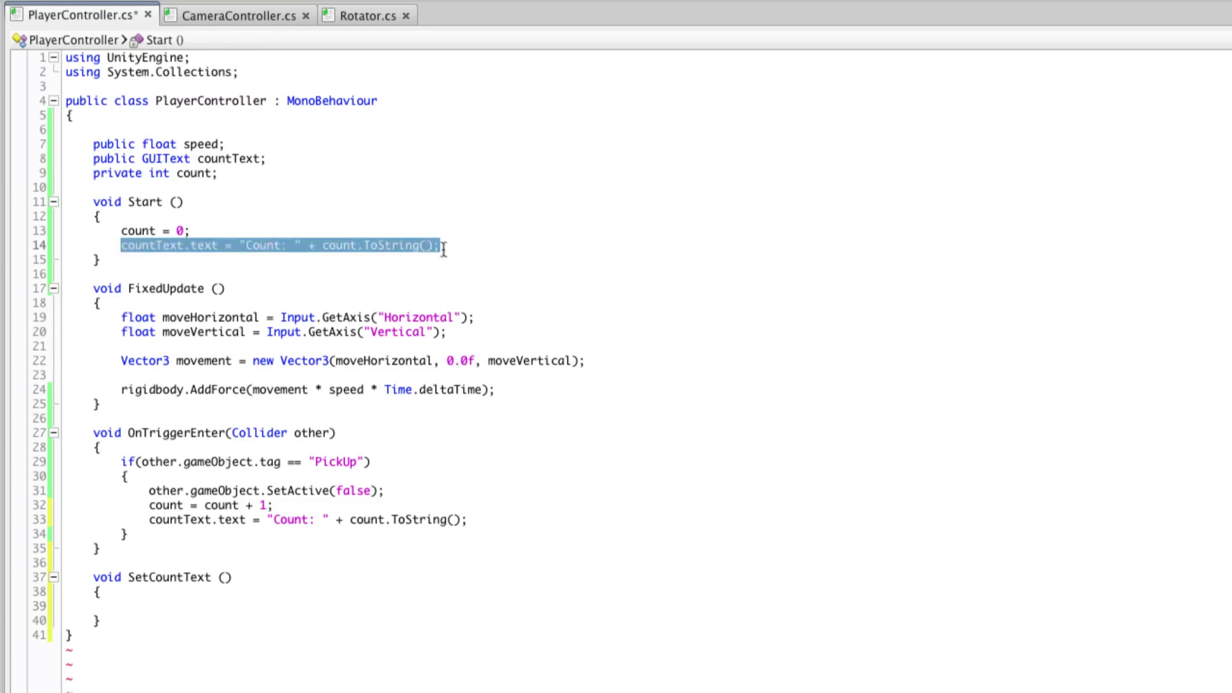
key(ctrl+x)
click(159, 605)
key(ctrl+v)
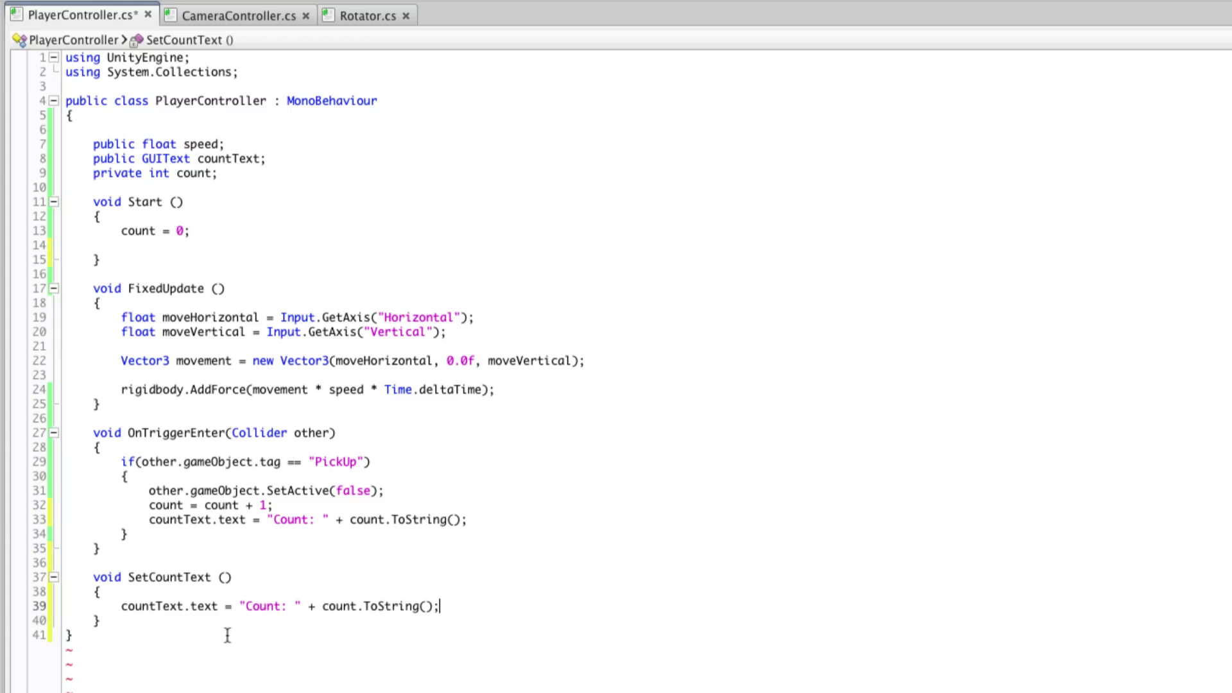
- Replace the countText lines in Start and OnTriggerEnter with SetCountText () calls and save
drag(234, 578, 126, 577)
key(ctrl+c)
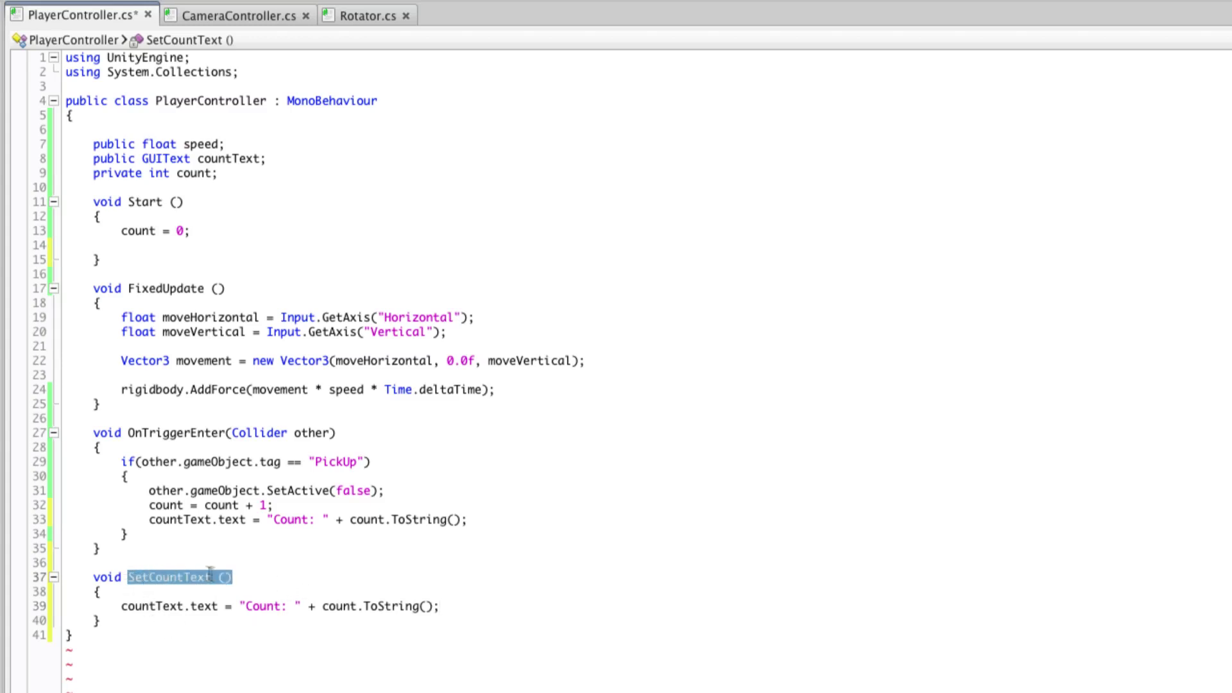
click(206, 245)
key(ctrl+v)
text(;)
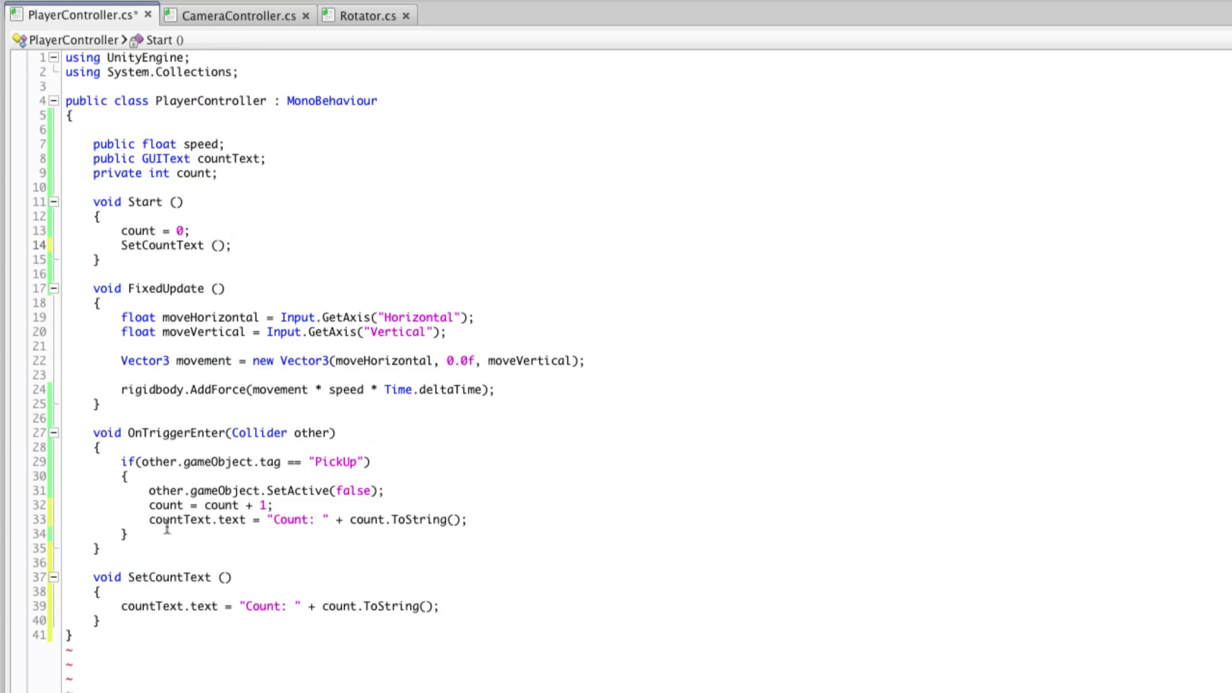
drag(149, 521, 472, 521)
text(SetCountText ())
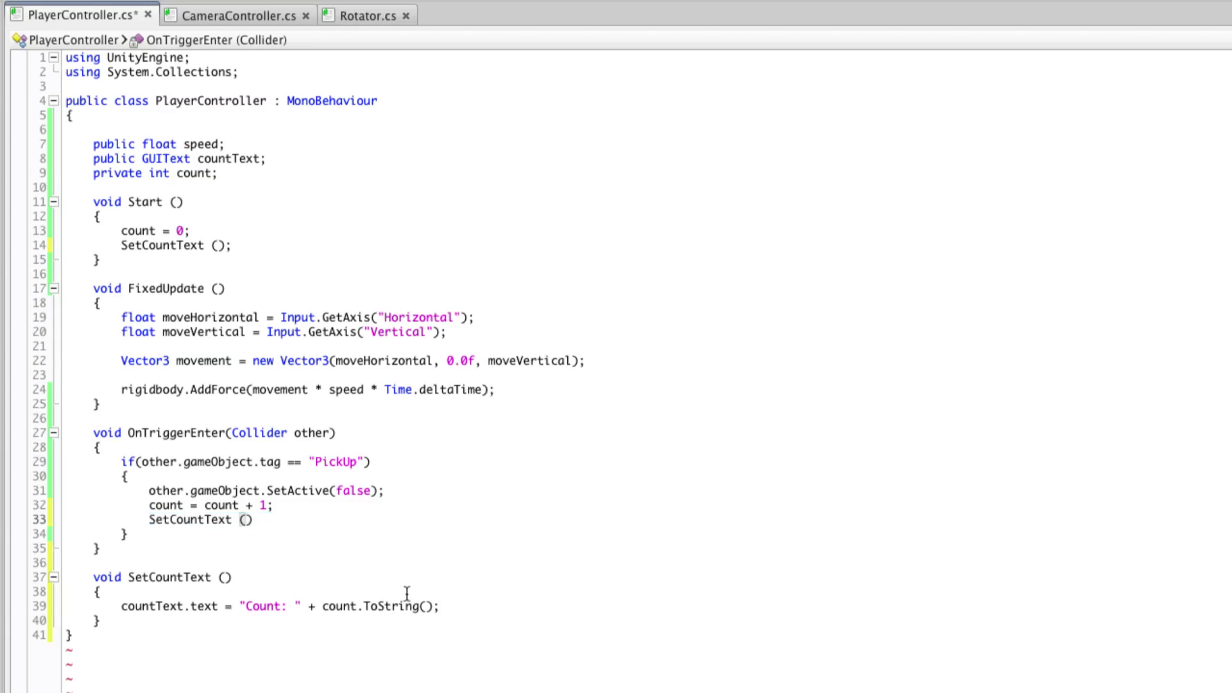
text(;)
key(ctrl+s)
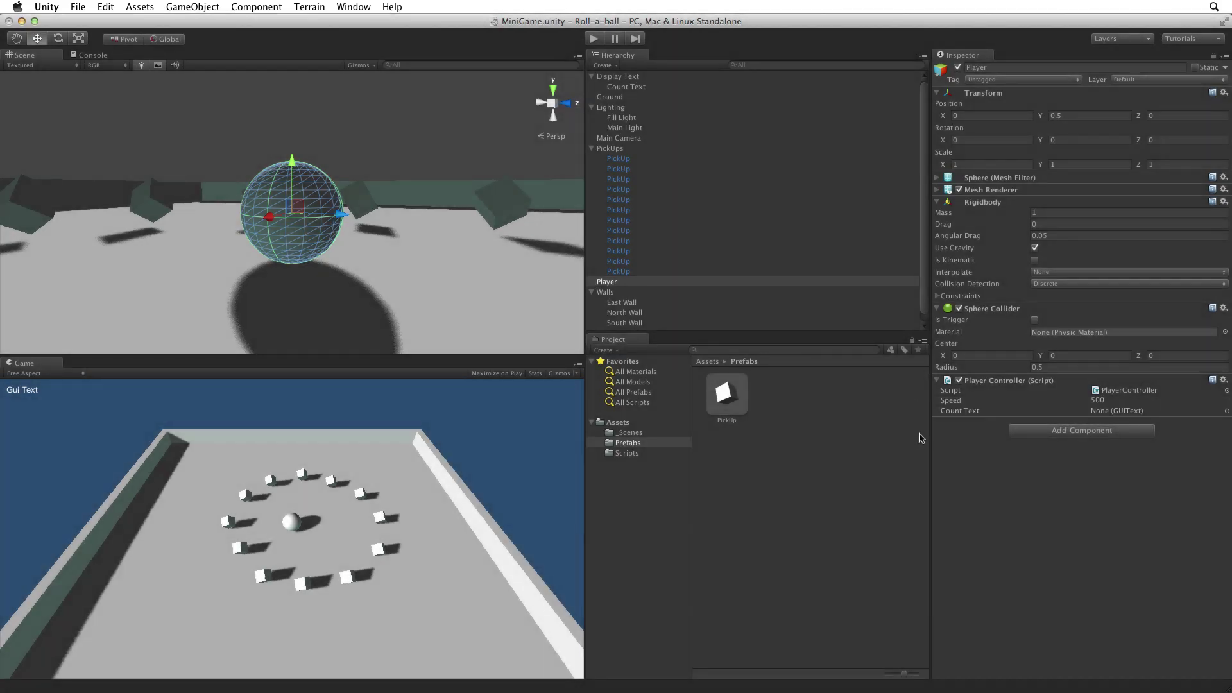
- Drag Count Text from the Hierarchy into the Player Controller's Count Text slot
drag(646, 86, 1110, 414)
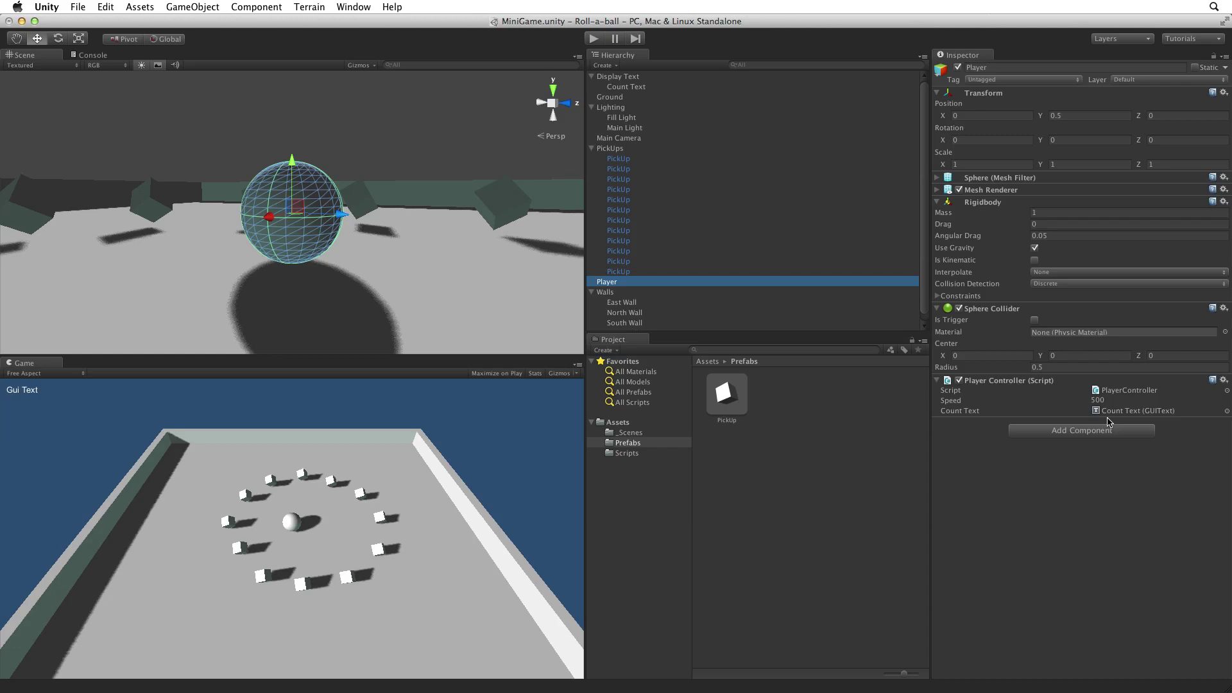
key(super+p)
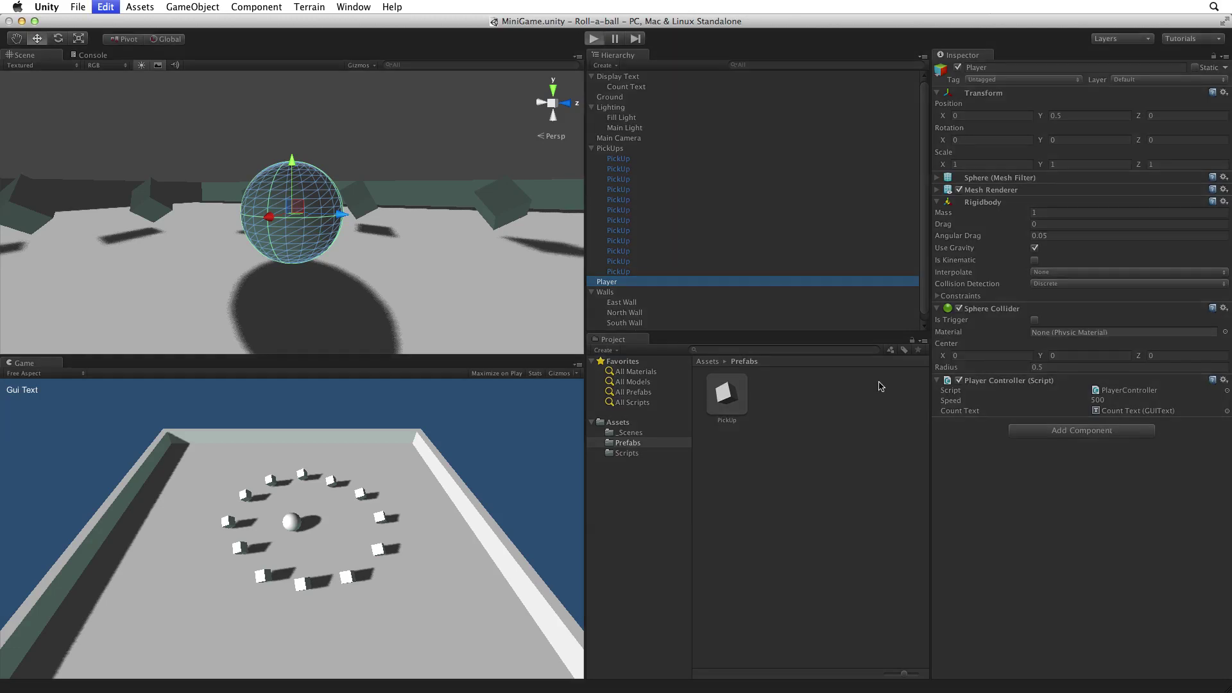
key(Up)
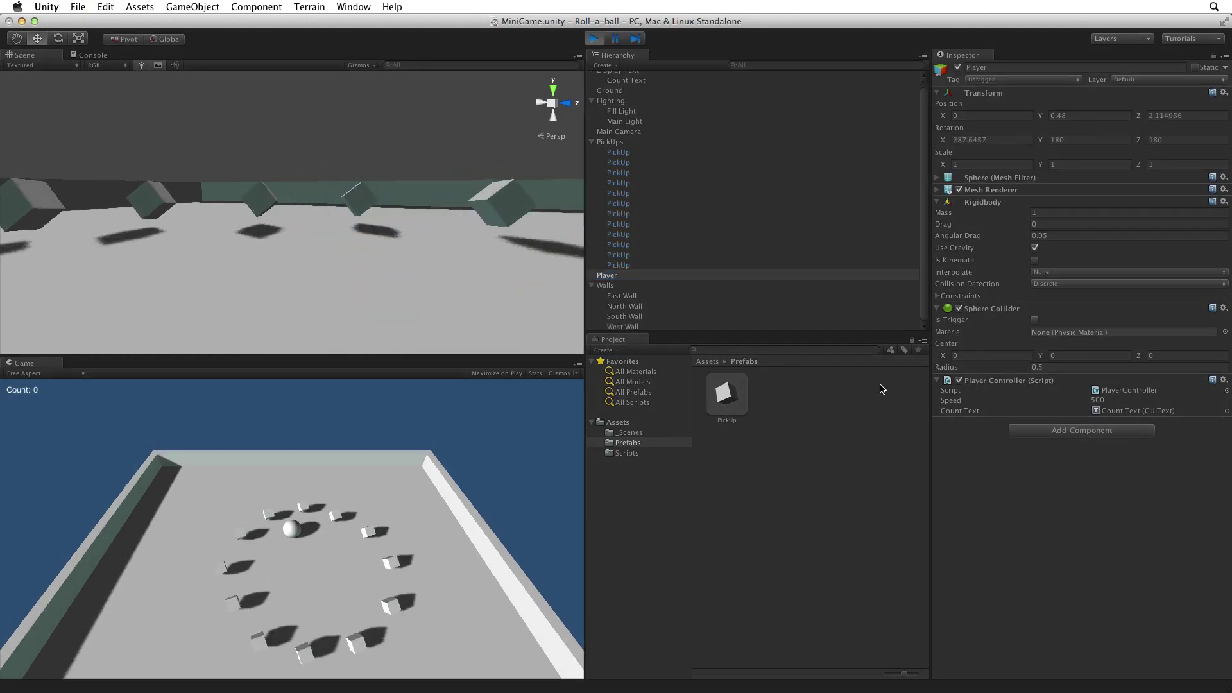
key(Right)
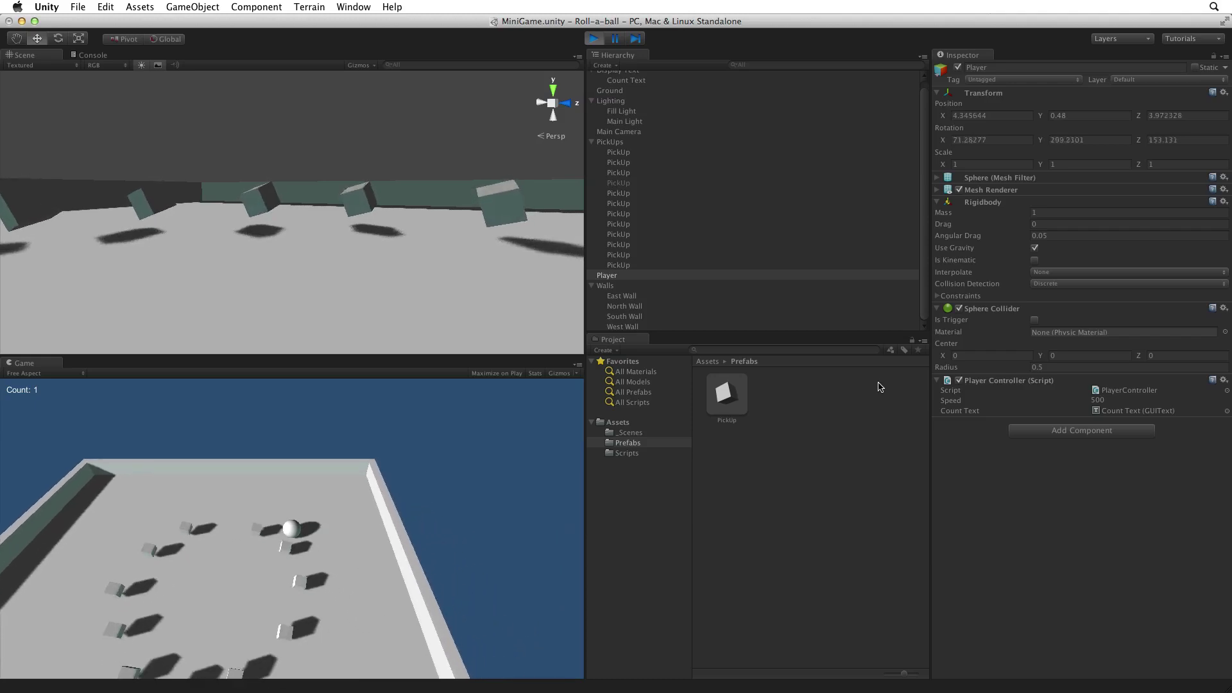
key(Left)
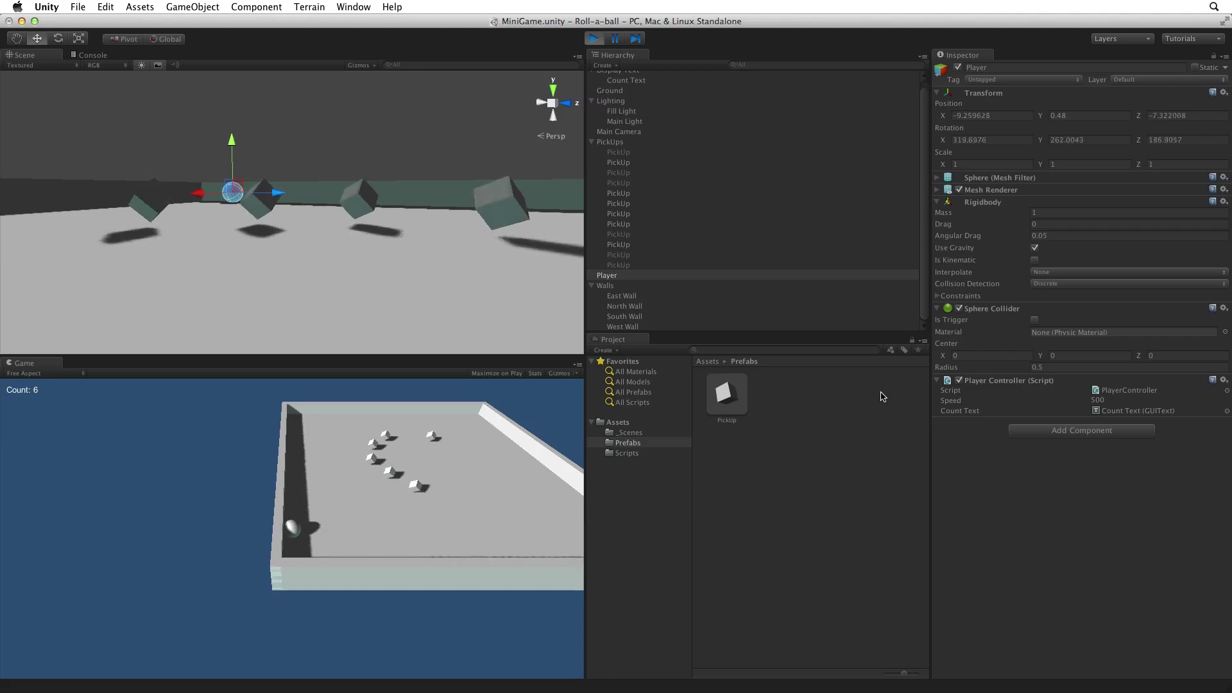
key(ctrl+p)
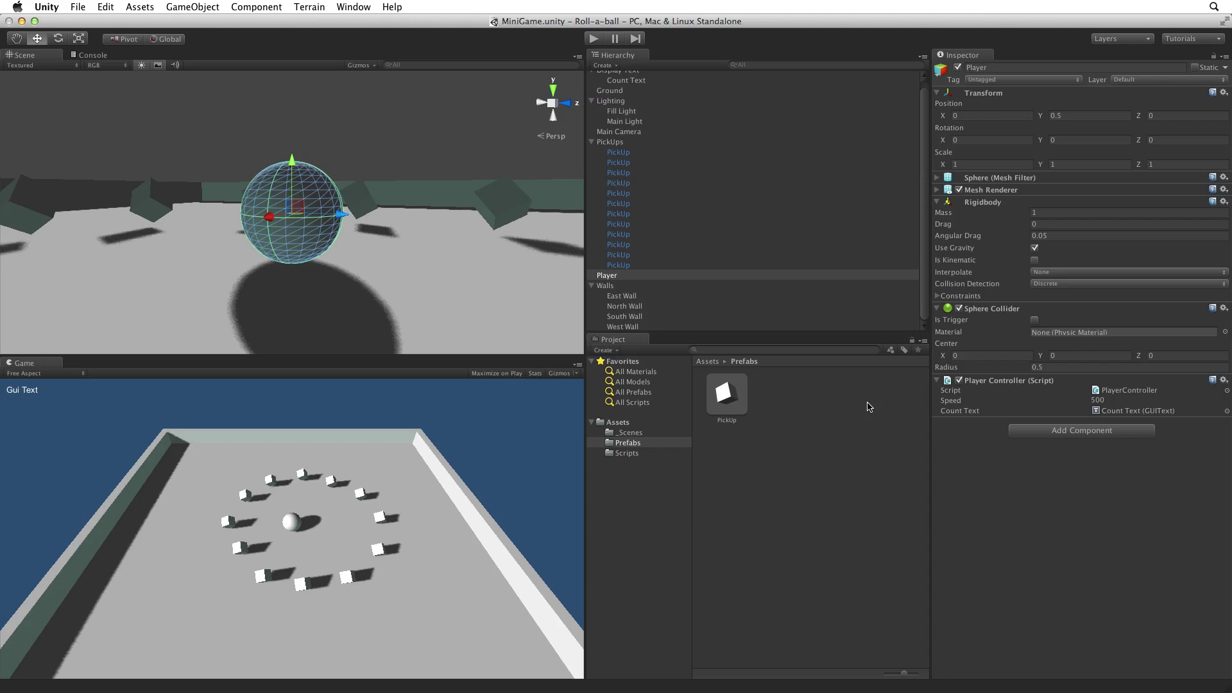
- Create a GUI Text object named 'Win Text' and place it under Display Text
click(604, 64)
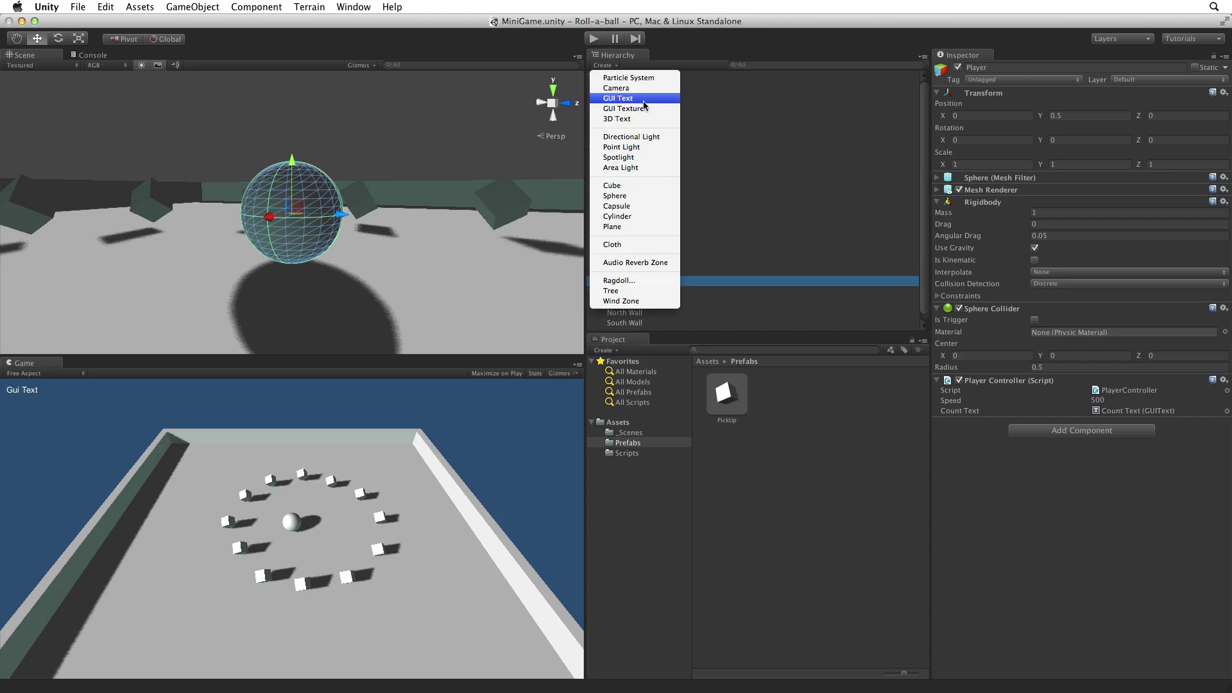
click(645, 106)
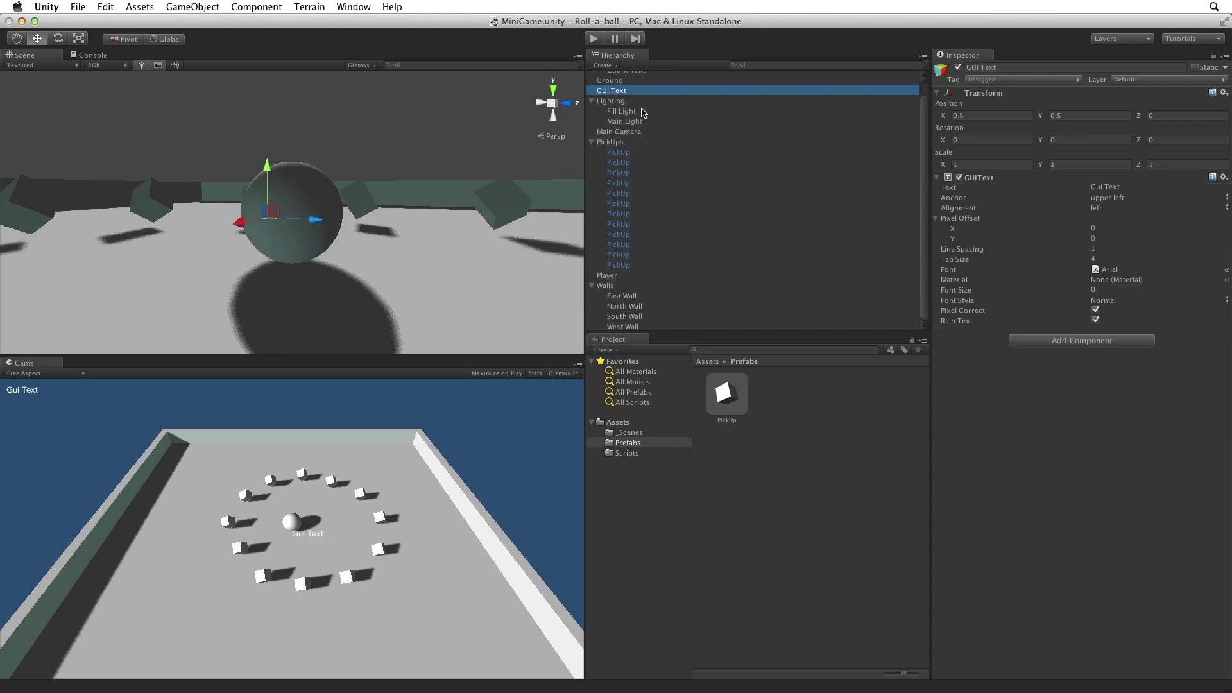
key(Return)
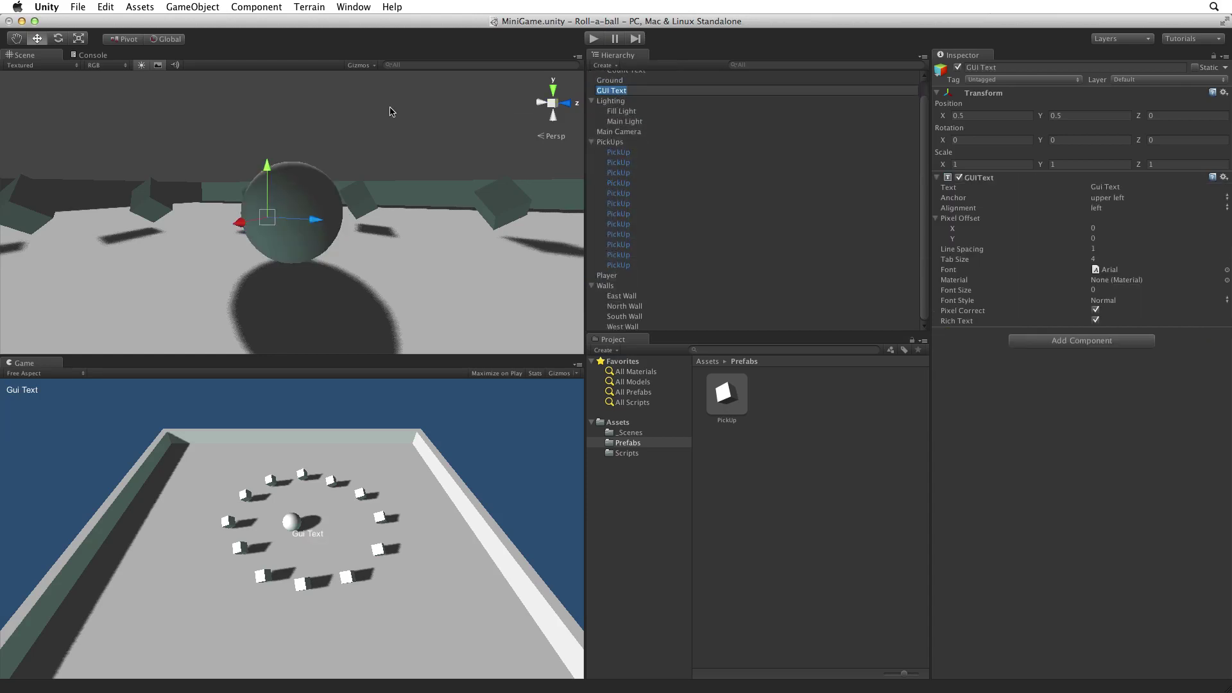
text(Win Tex)
key(Return)
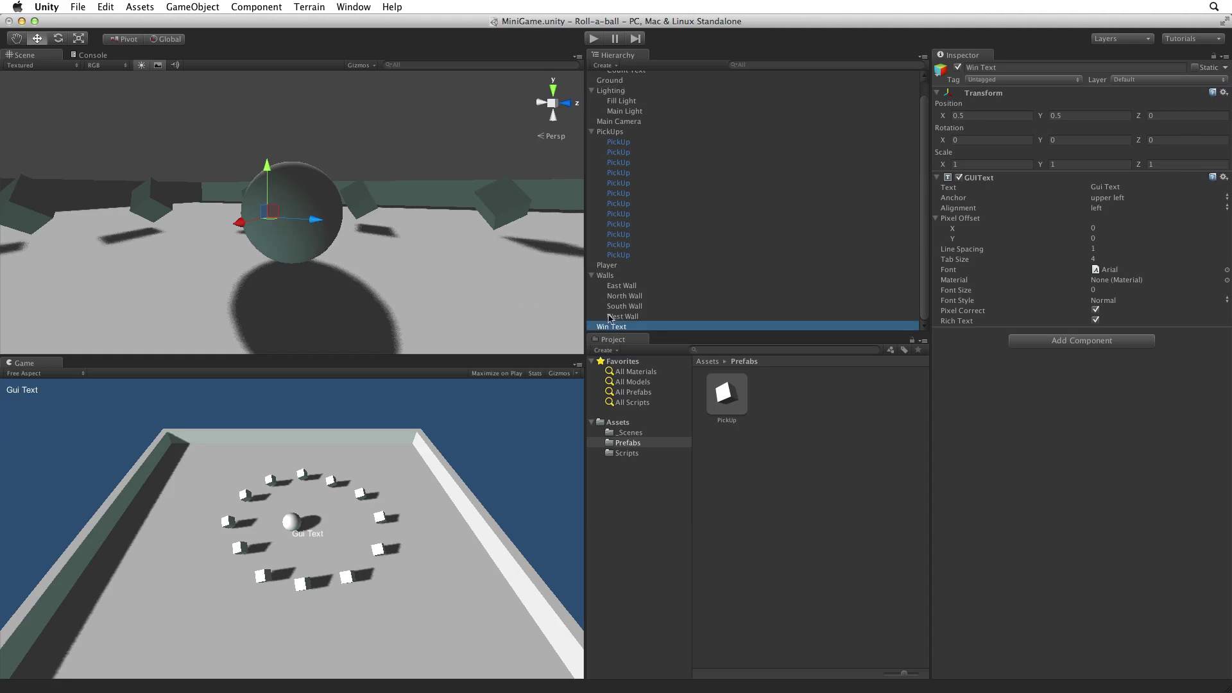
mouse_move(613, 327)
mouse_down()
mouse_move(648, 88)
mouse_move(630, 78)
mouse_up()
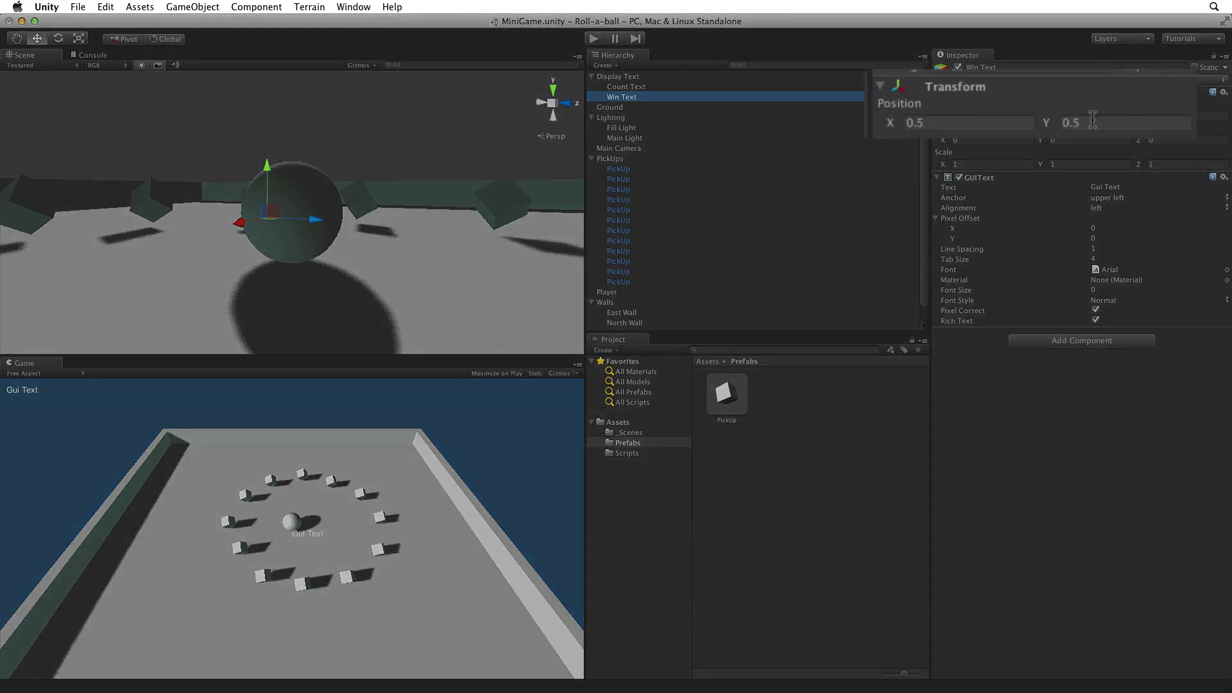
- Give Win Text a Y position of 0.75, middle center anchor and center alignment
click(1069, 115)
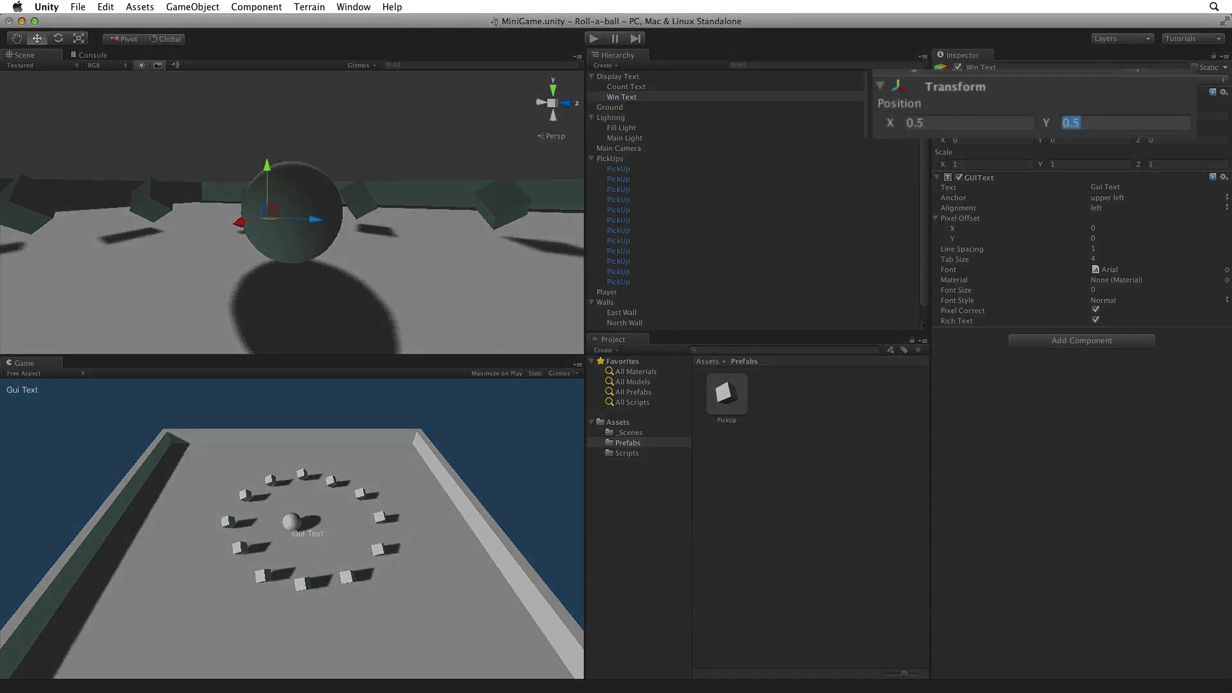
text(0.75)
key(Return)
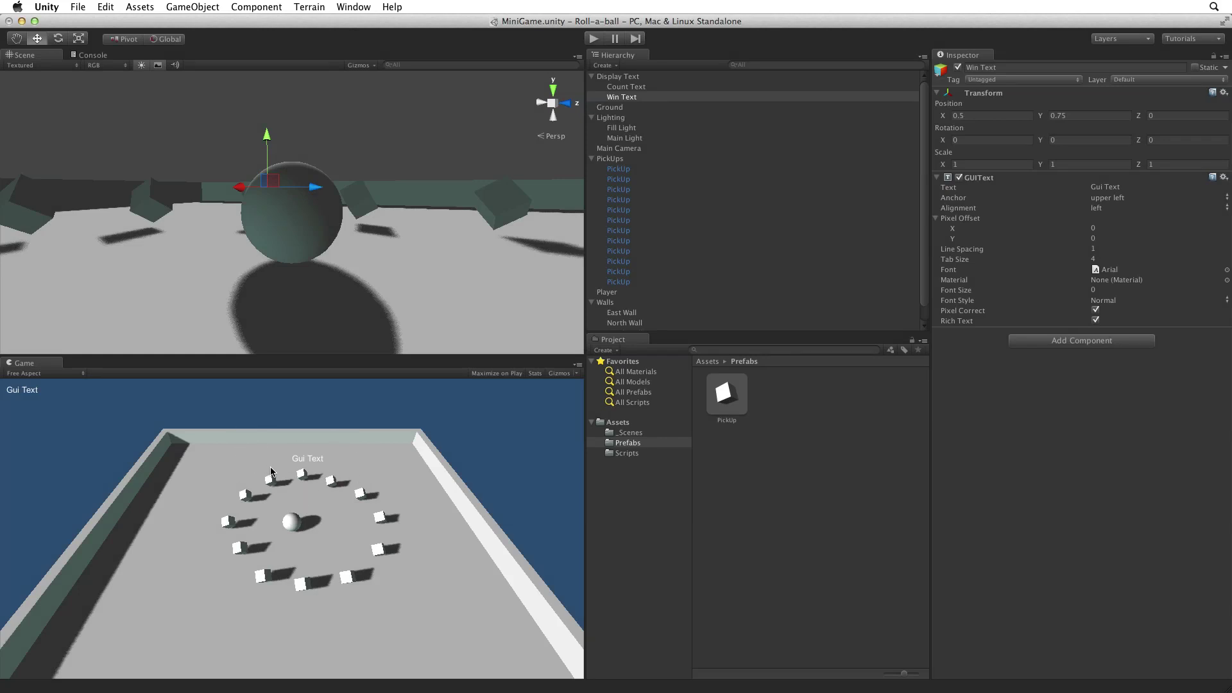
click(1107, 199)
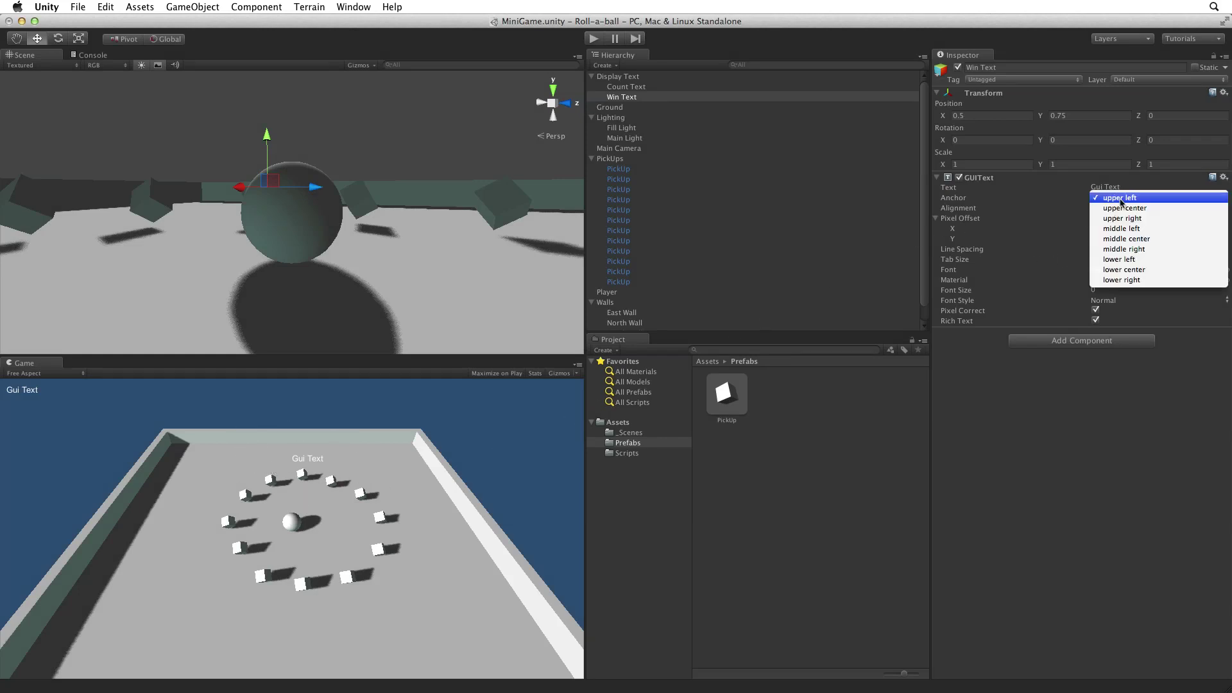
click(1145, 240)
click(1117, 208)
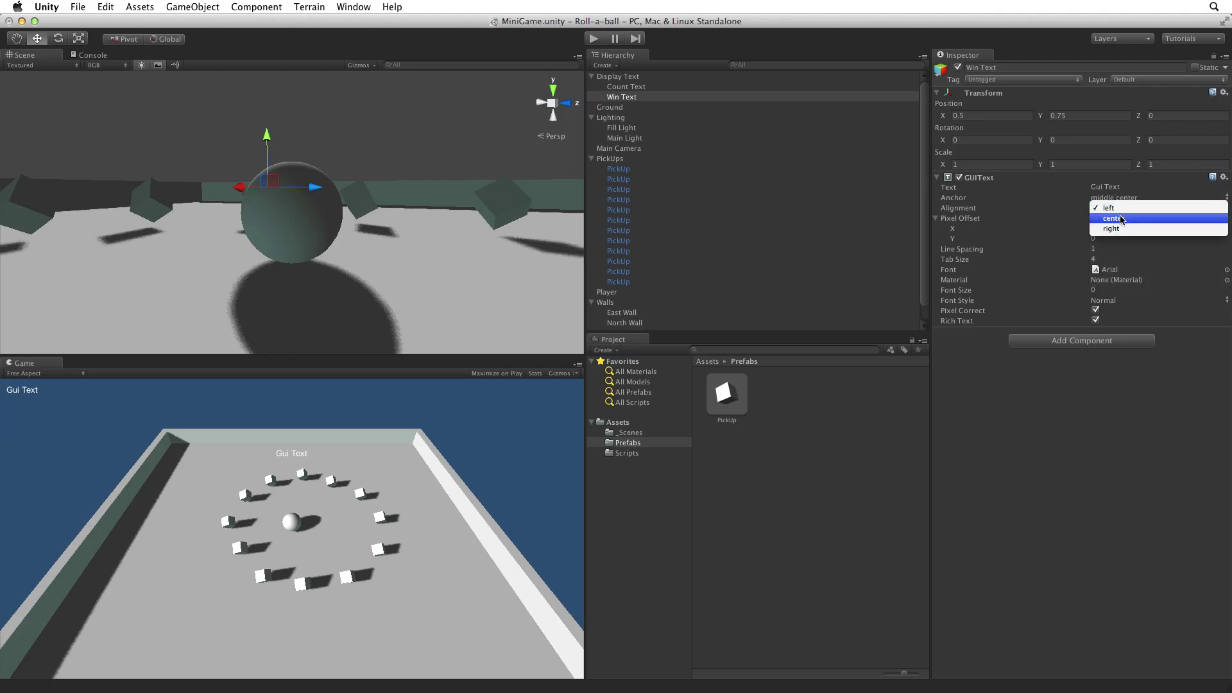
click(1120, 219)
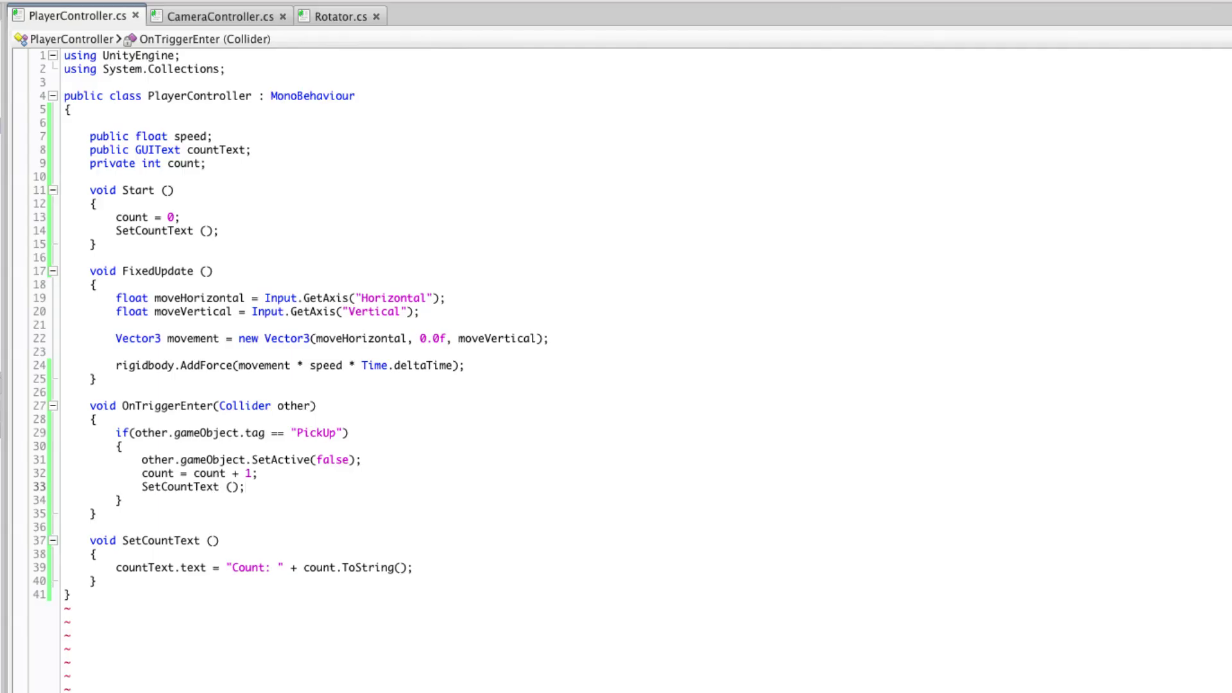
- Declare 'public GUIText winText;' below countText and add 'winText.text = "";' in Start()
click(256, 150)
key(Return)
text(public)
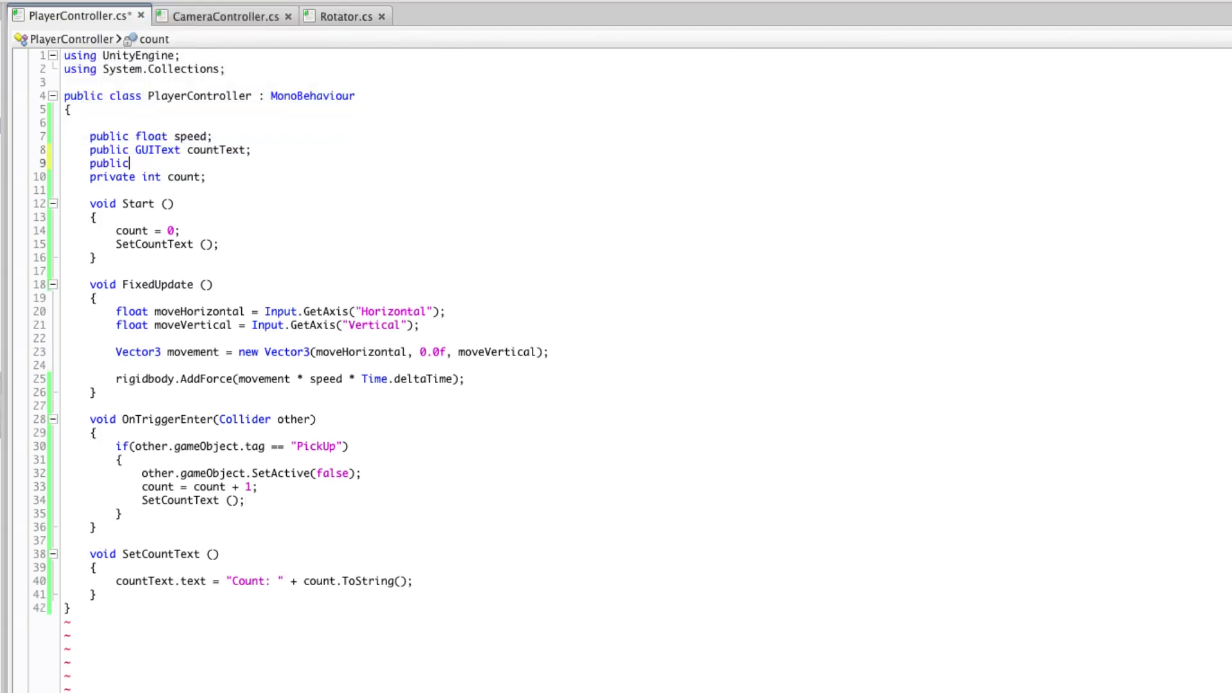
text( GUIText winText;)
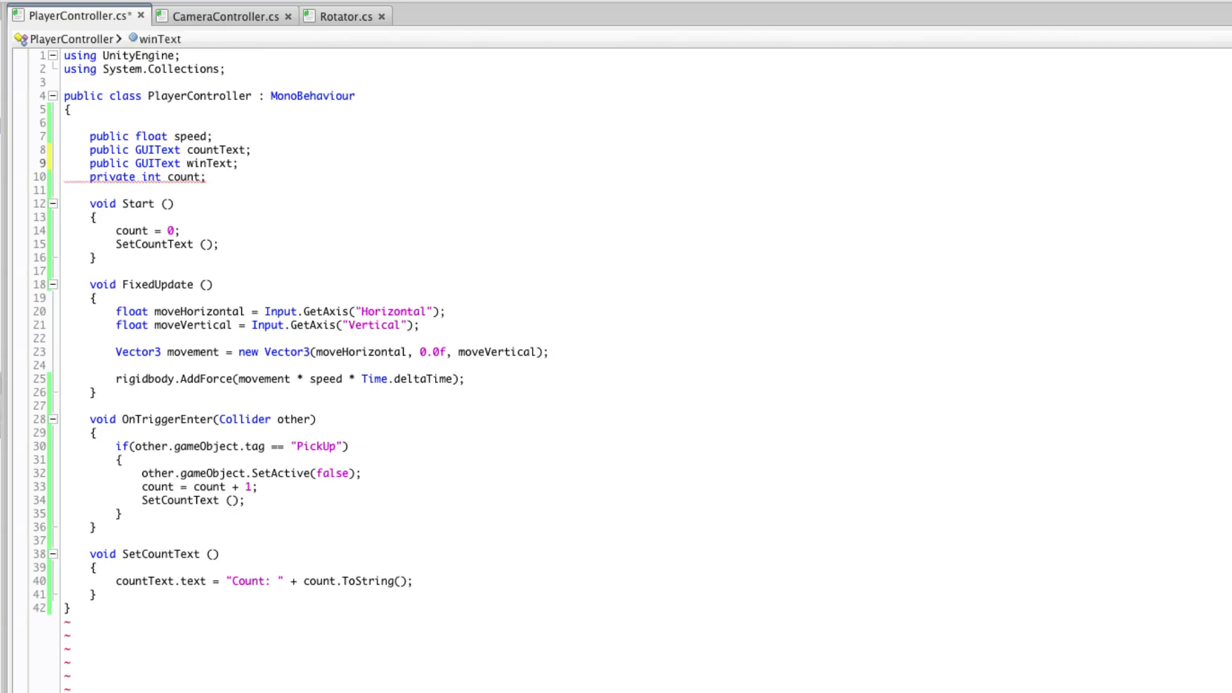
click(242, 245)
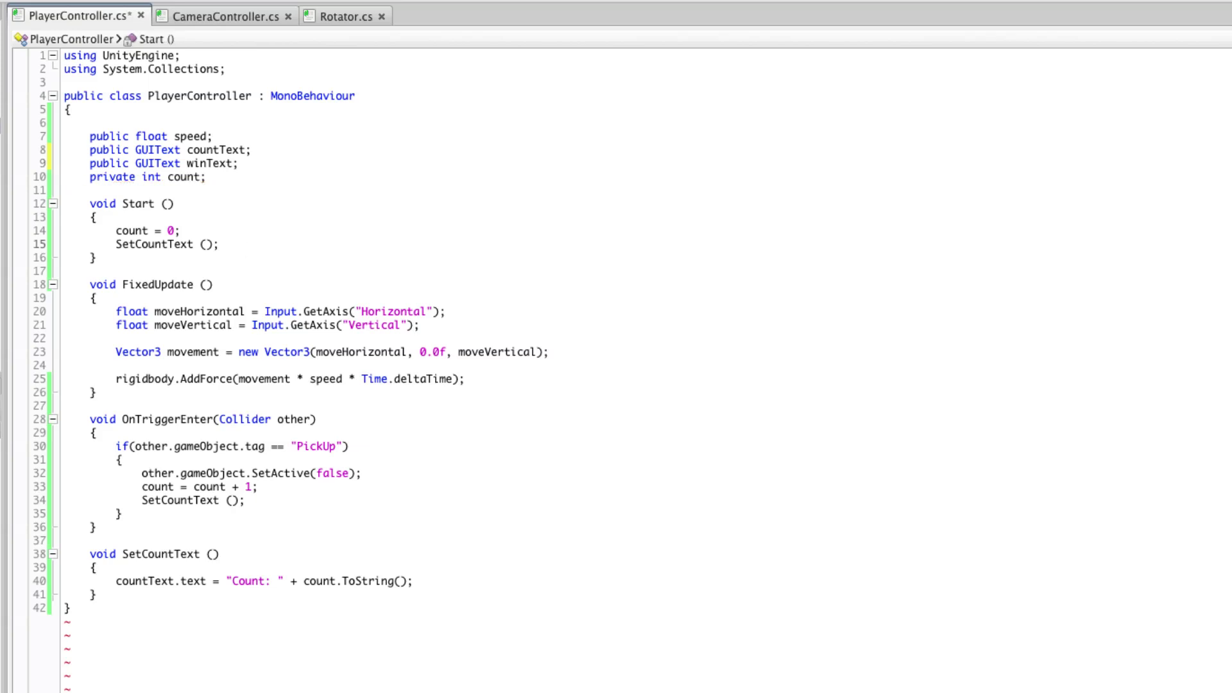
key(Return)
text(wint)
key(Return)
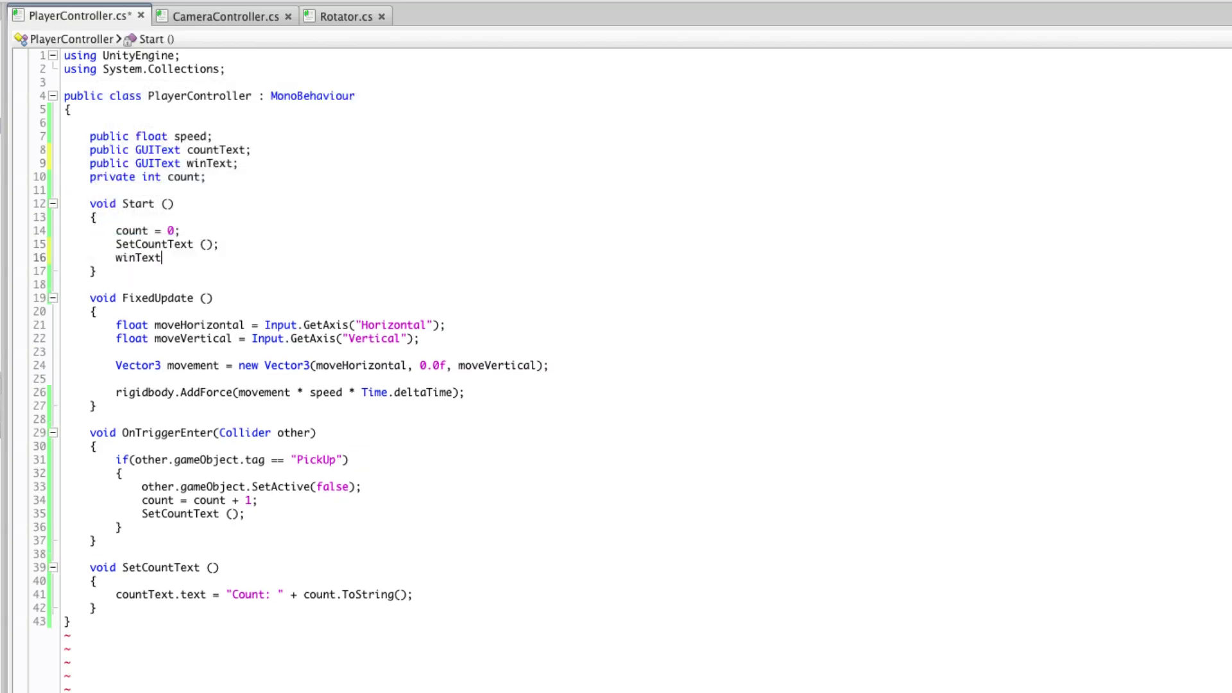
text(.te)
key(Return)
- Add 'if (count >= 12)' setting winText.text to "YOU WIN!" after the countText line
click(421, 595)
key(Return)
text(if)
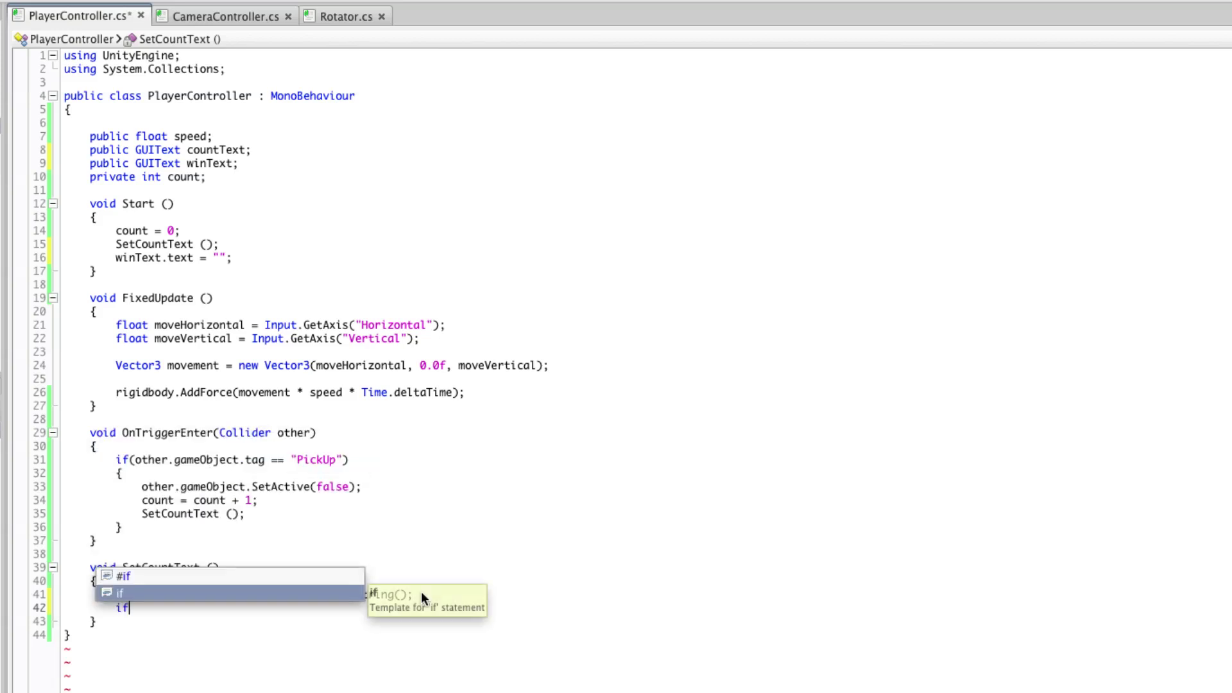
text((count >= 12)
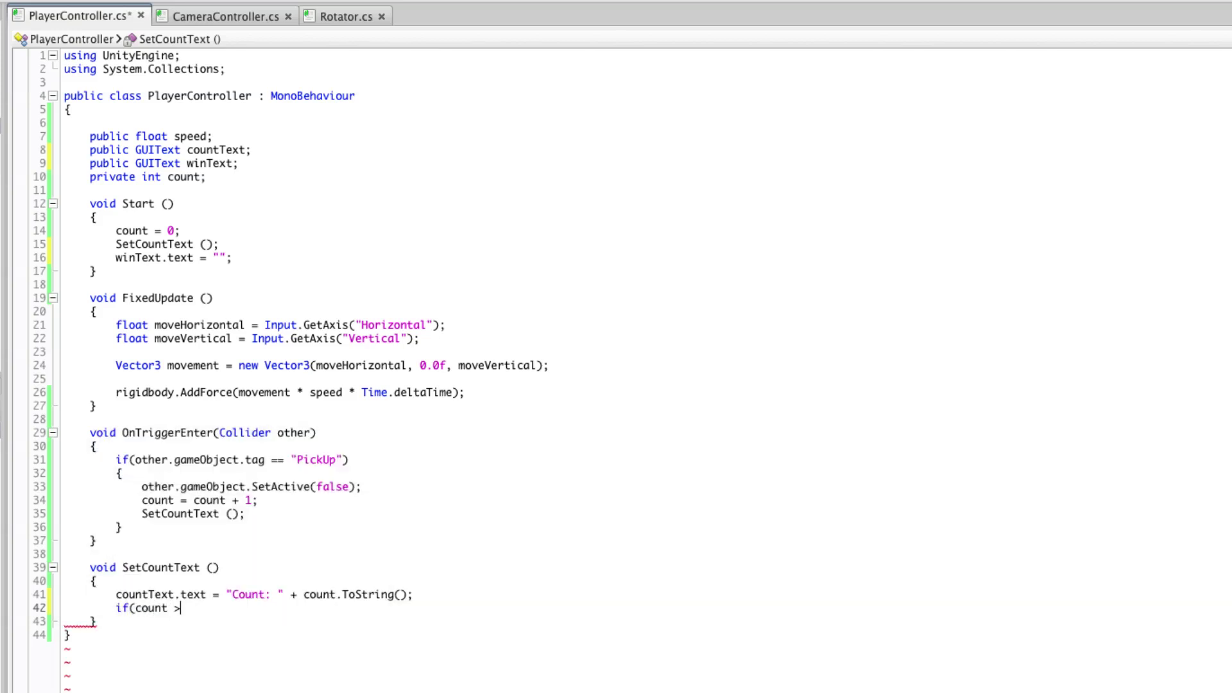
text())
key(Return)
text({)
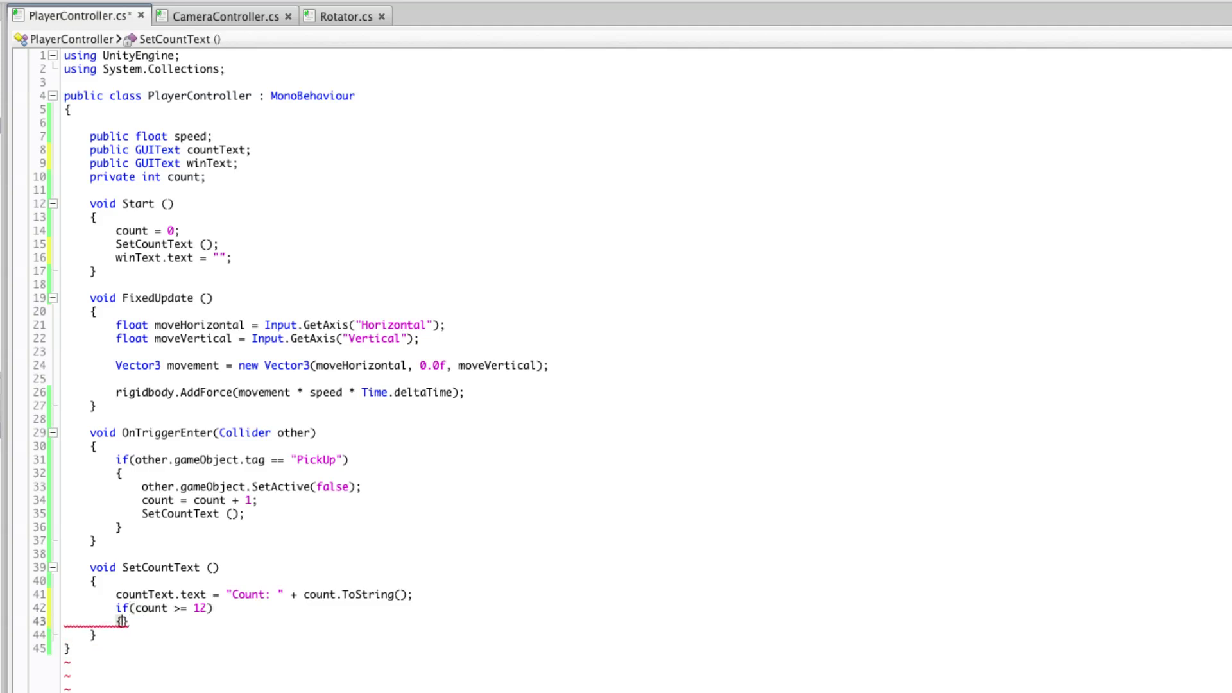
key(Return)
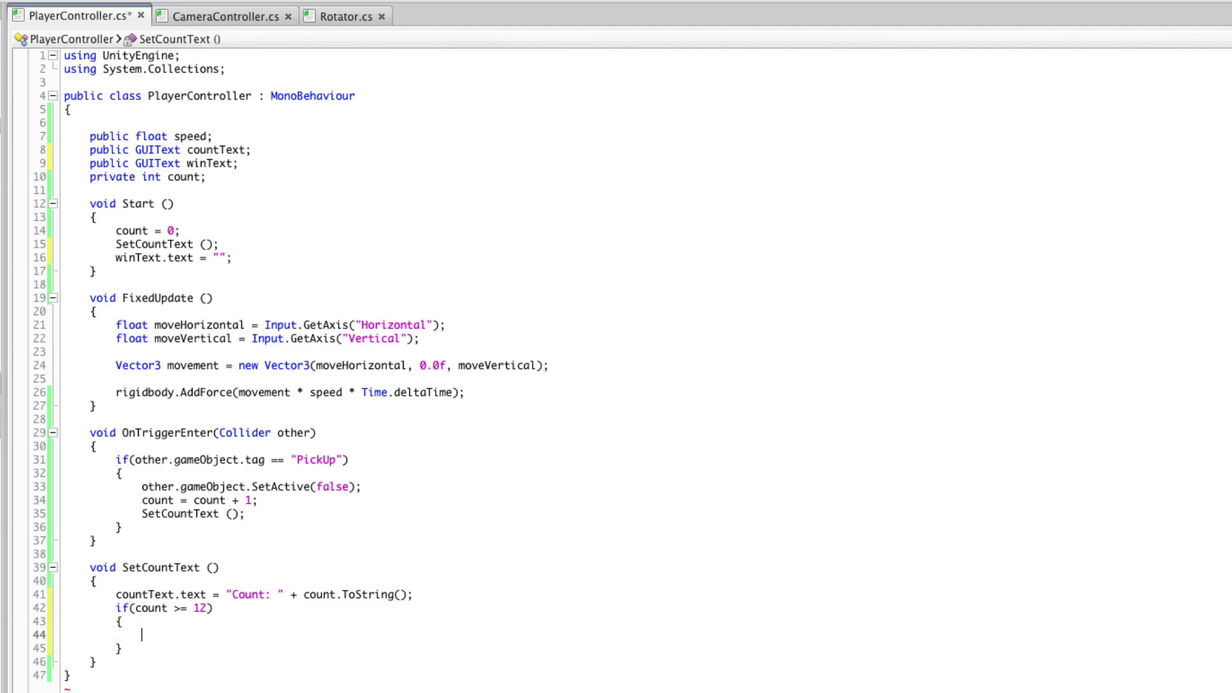
text(winText.te)
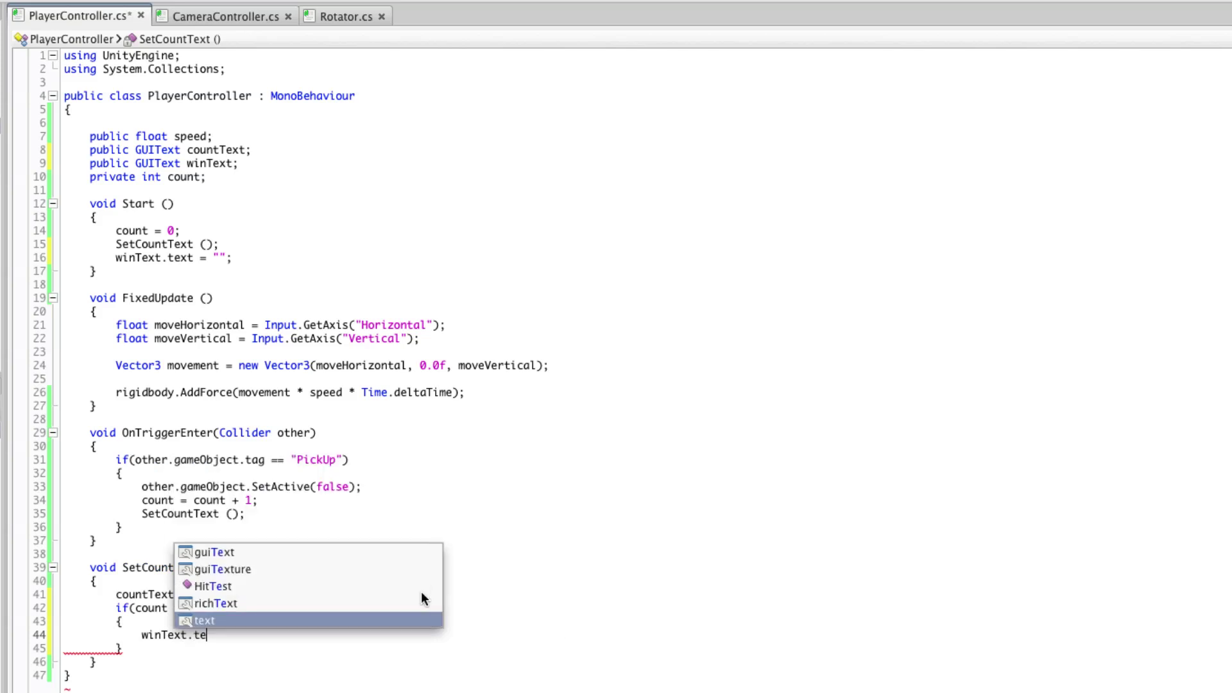
text(xt = "YOU)
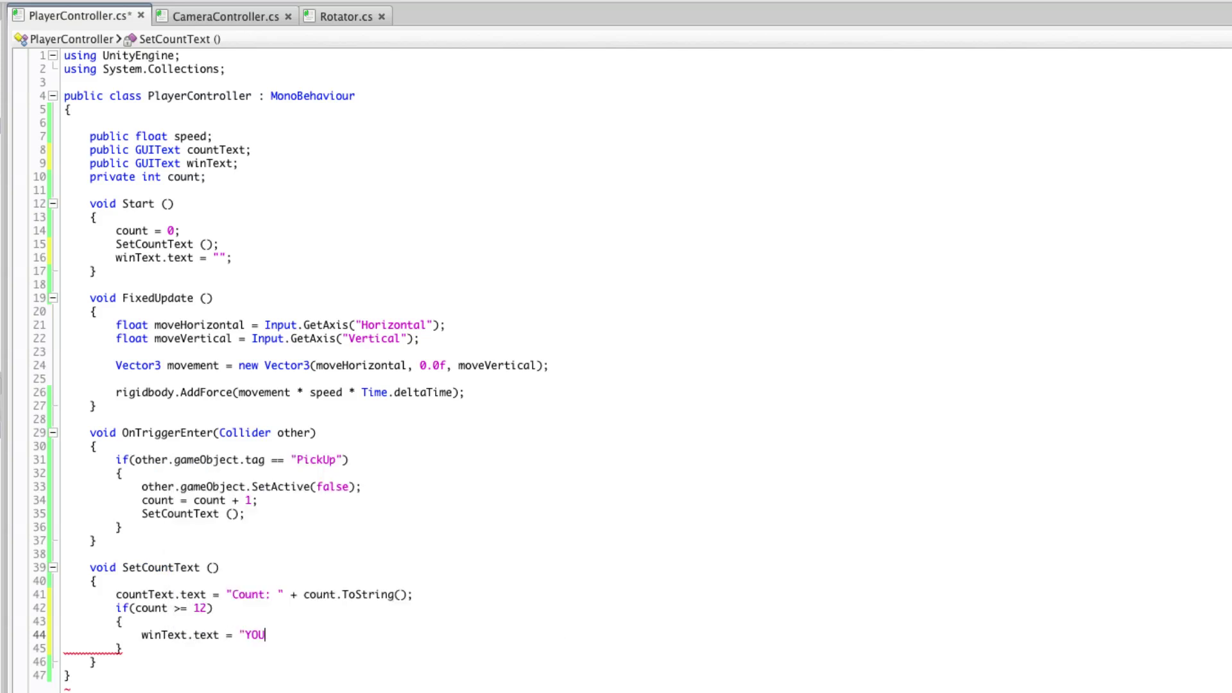
text( WIN)
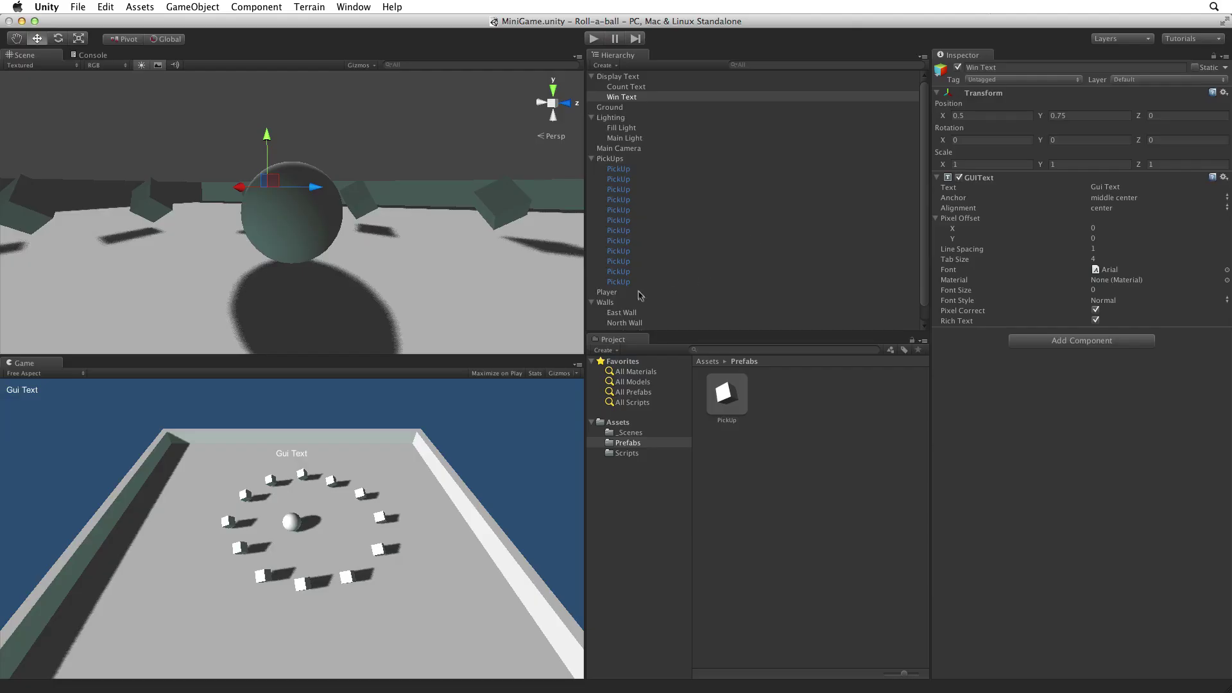
- Assign Win Text to the Player Controller's Win Text field and enable Maximize on Play
click(643, 293)
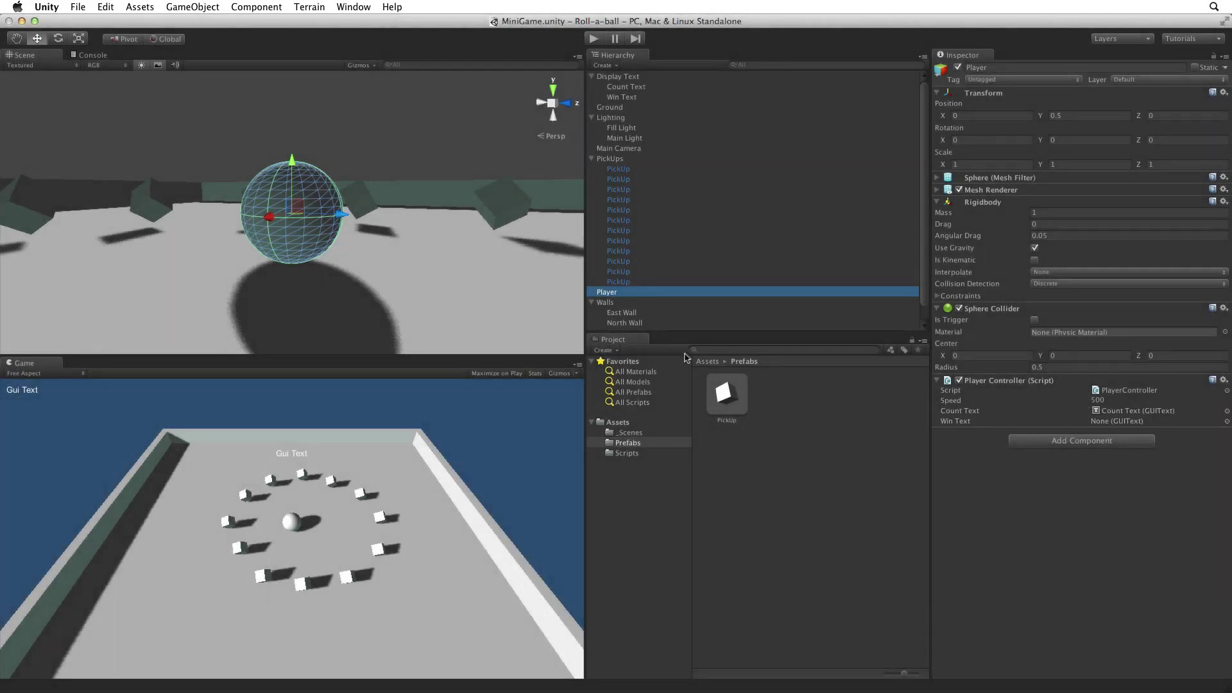
drag(633, 98, 1137, 424)
click(508, 374)
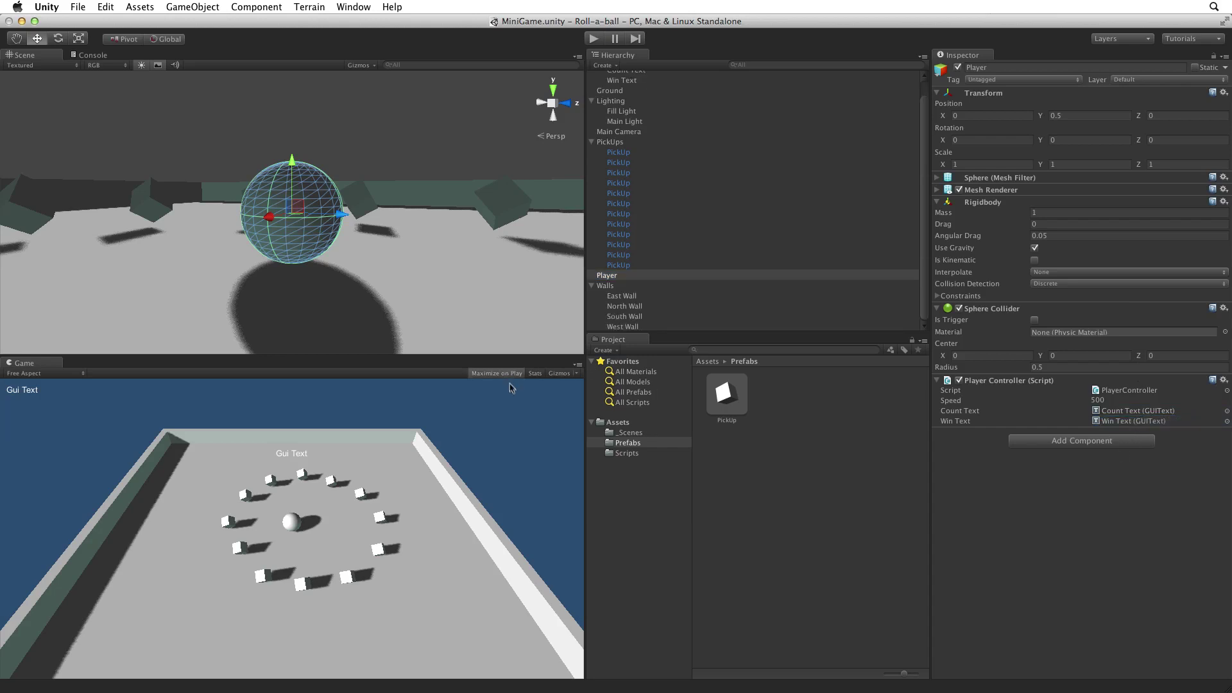
- Play and roll the ball over all 12 pickups until 'Count: 12' and 'YOU WIN!' appear
key(super+p)
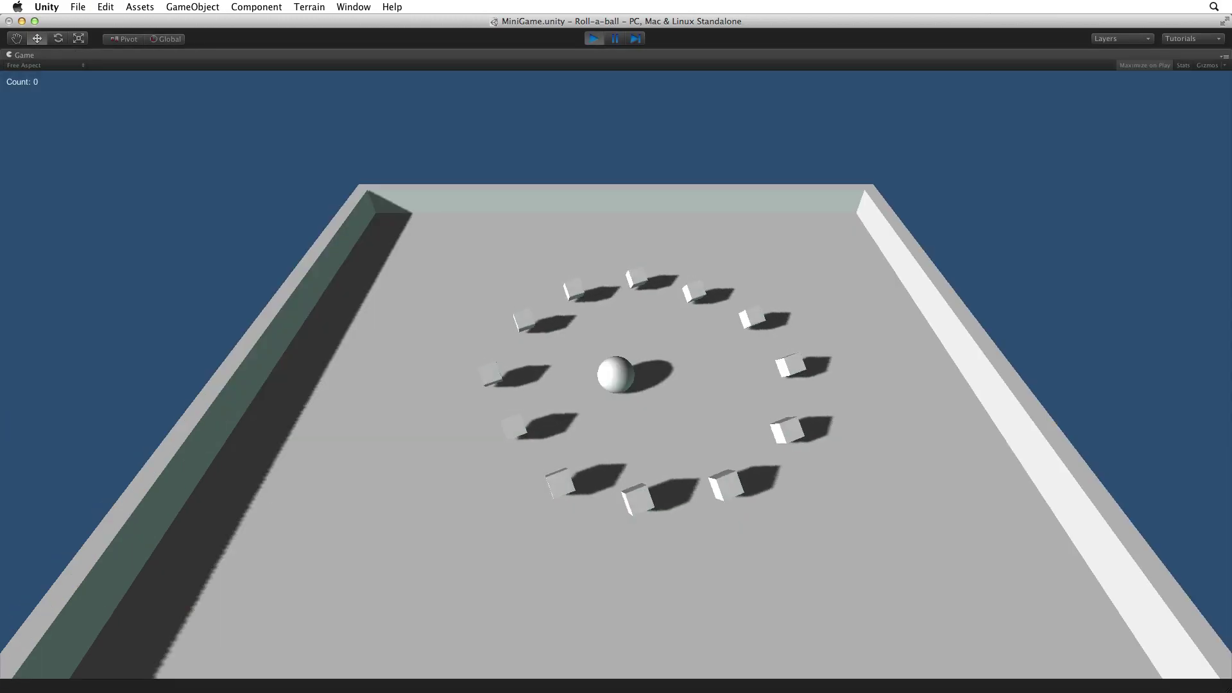
key(Up)
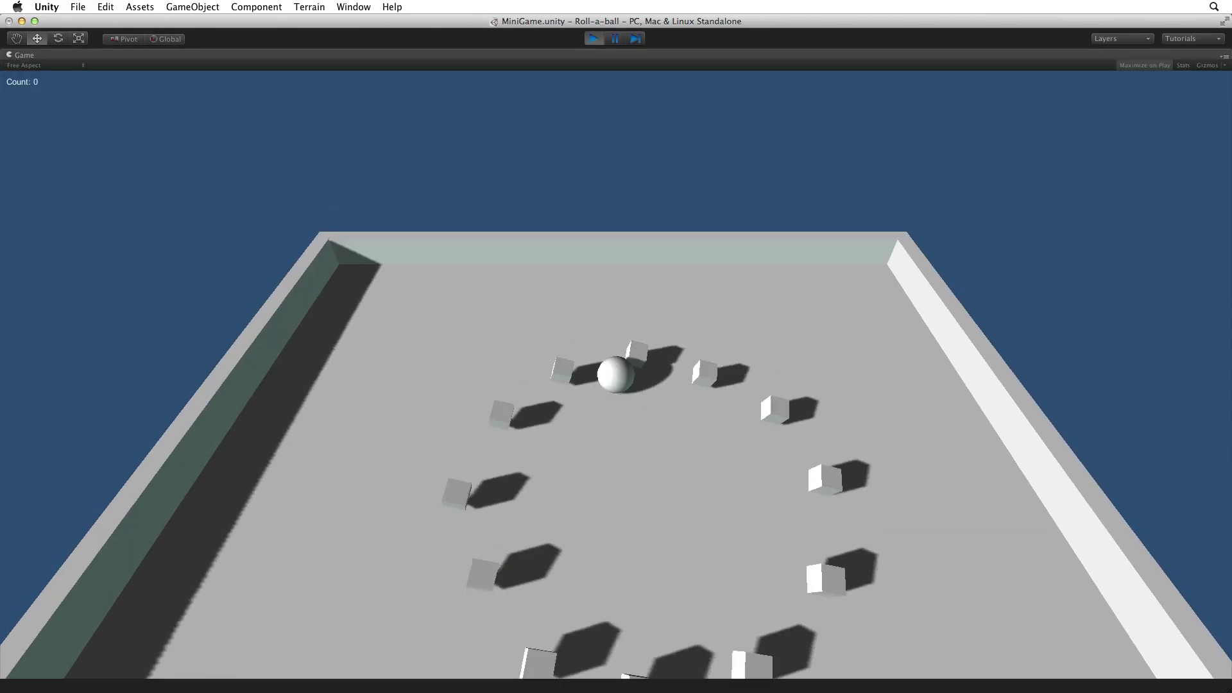
key(Right)
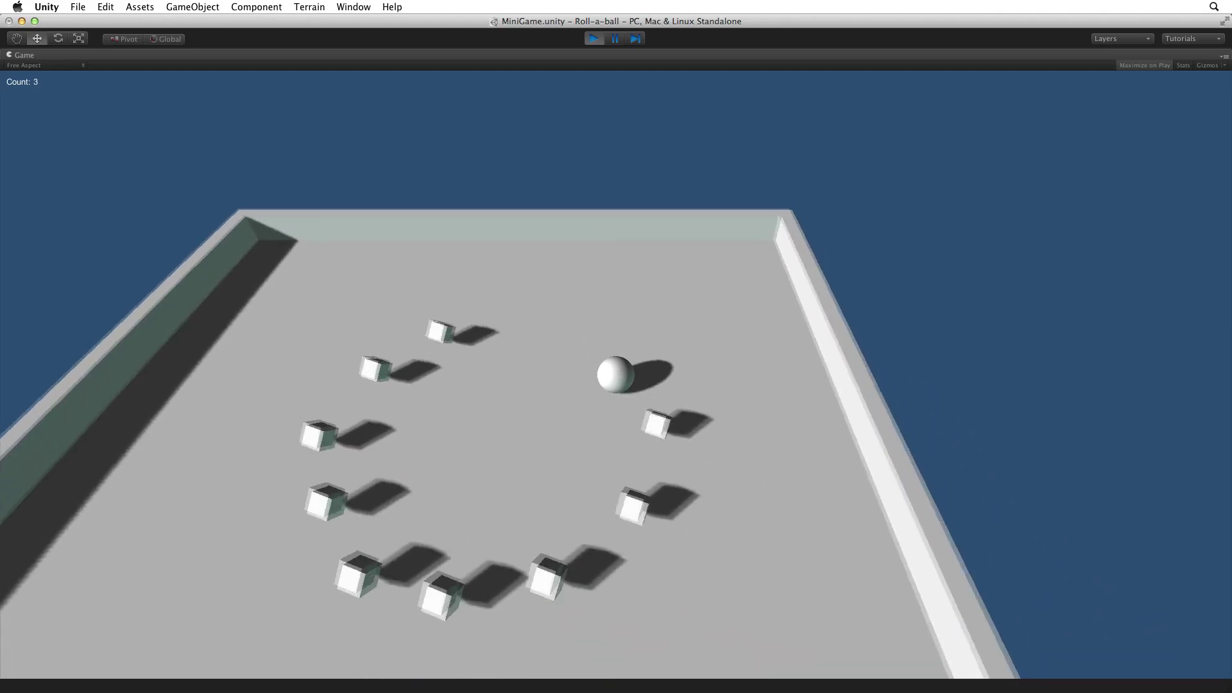
key(Down)
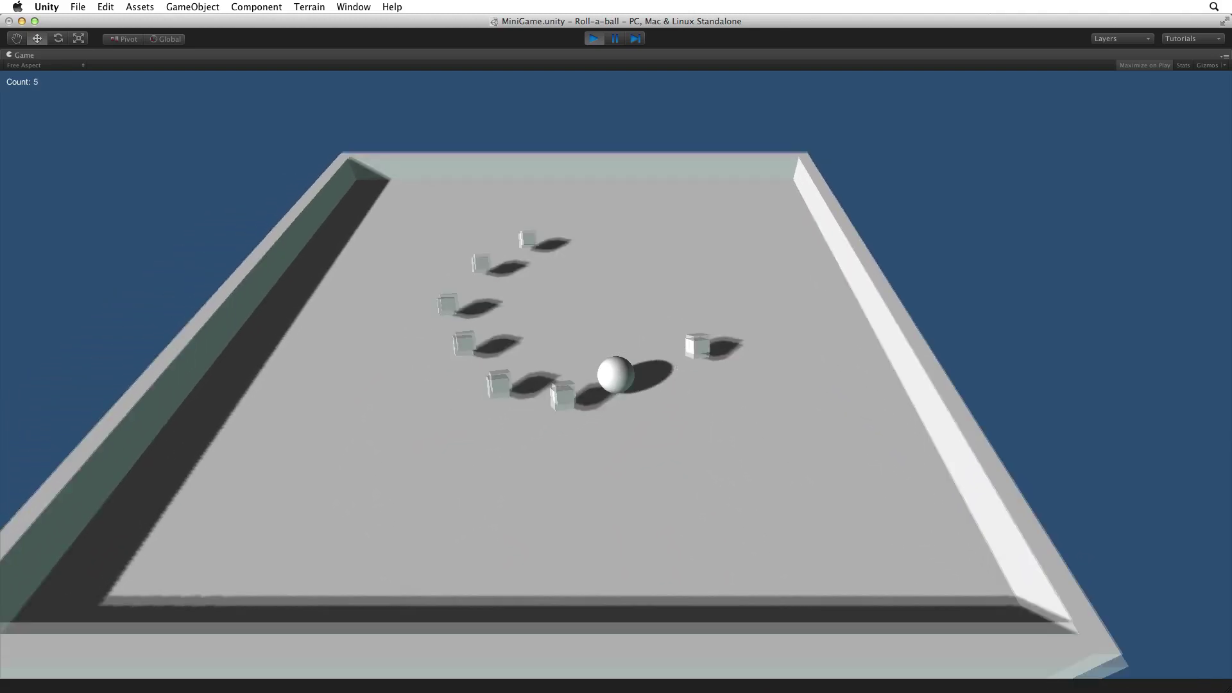
key(Right)
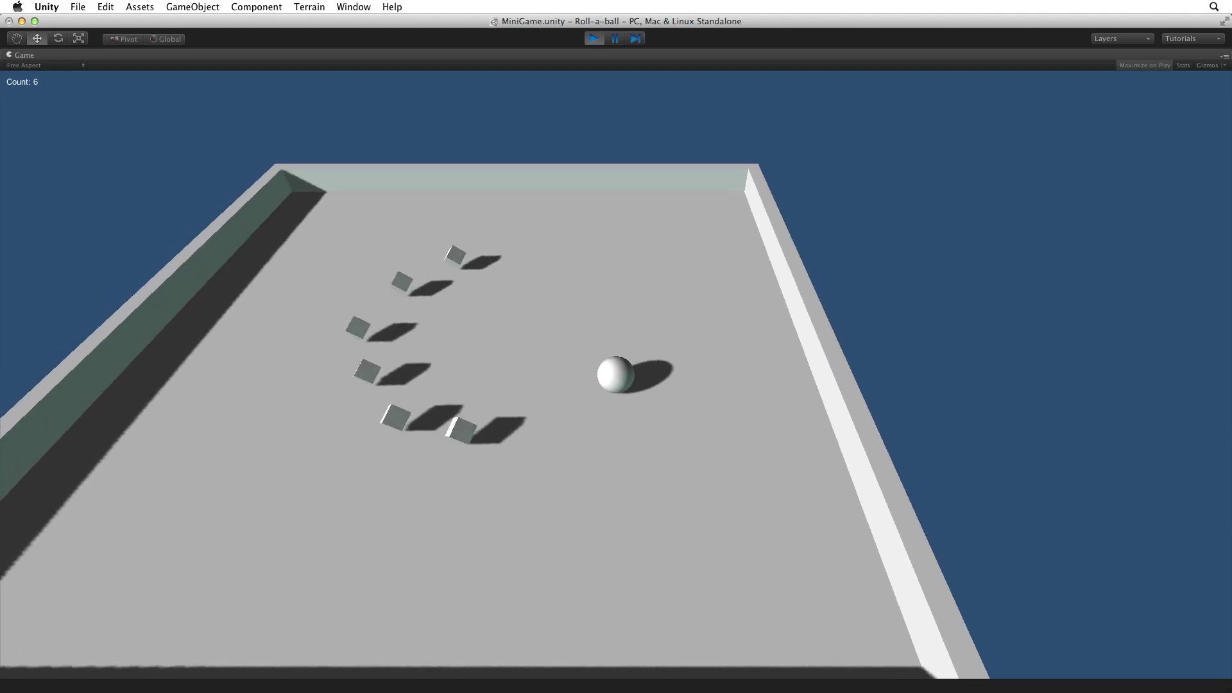
key(Left)
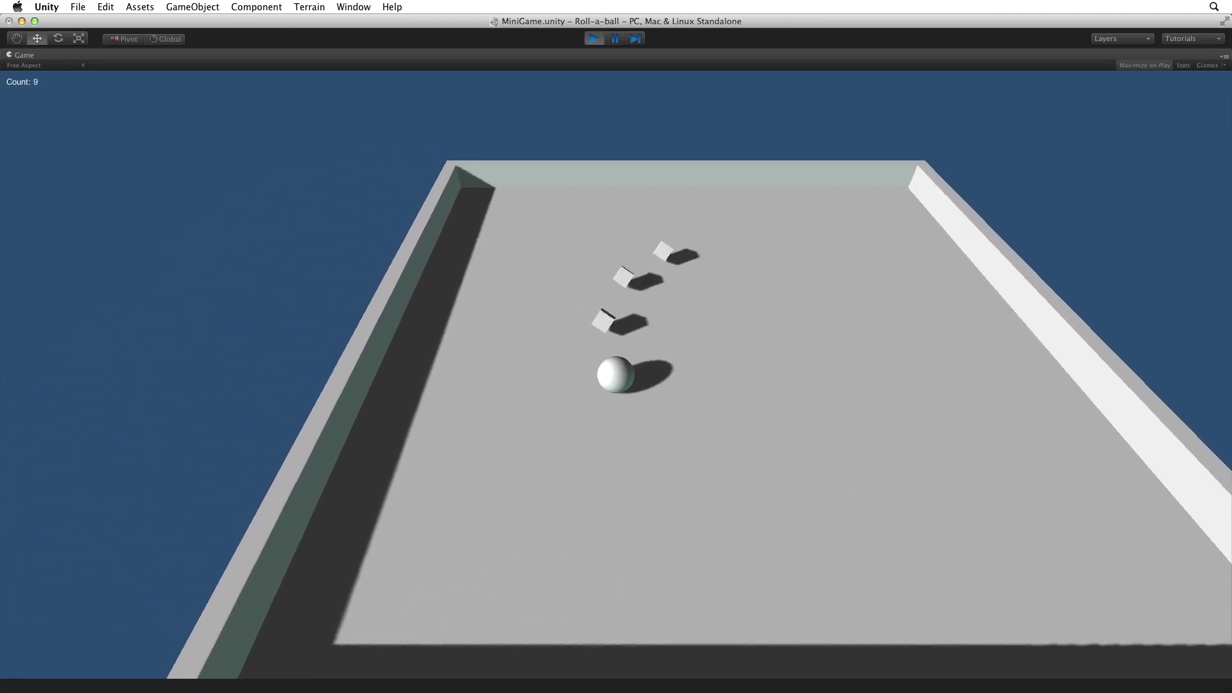
key(Up)
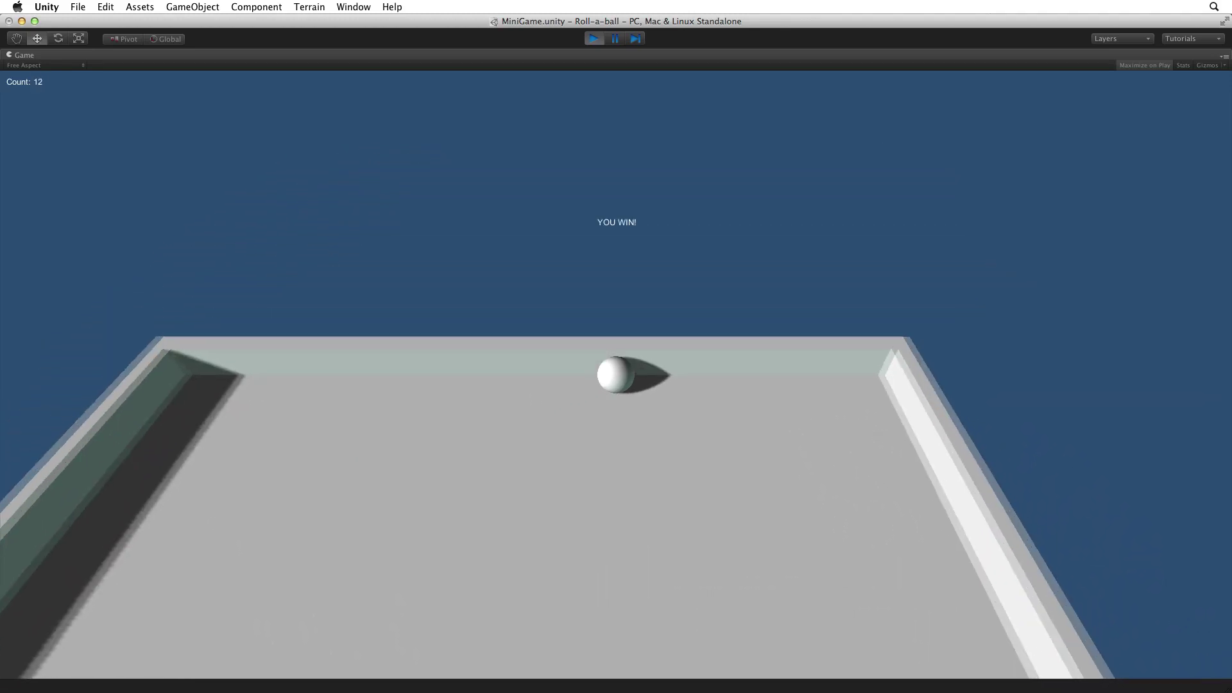
key(Right)
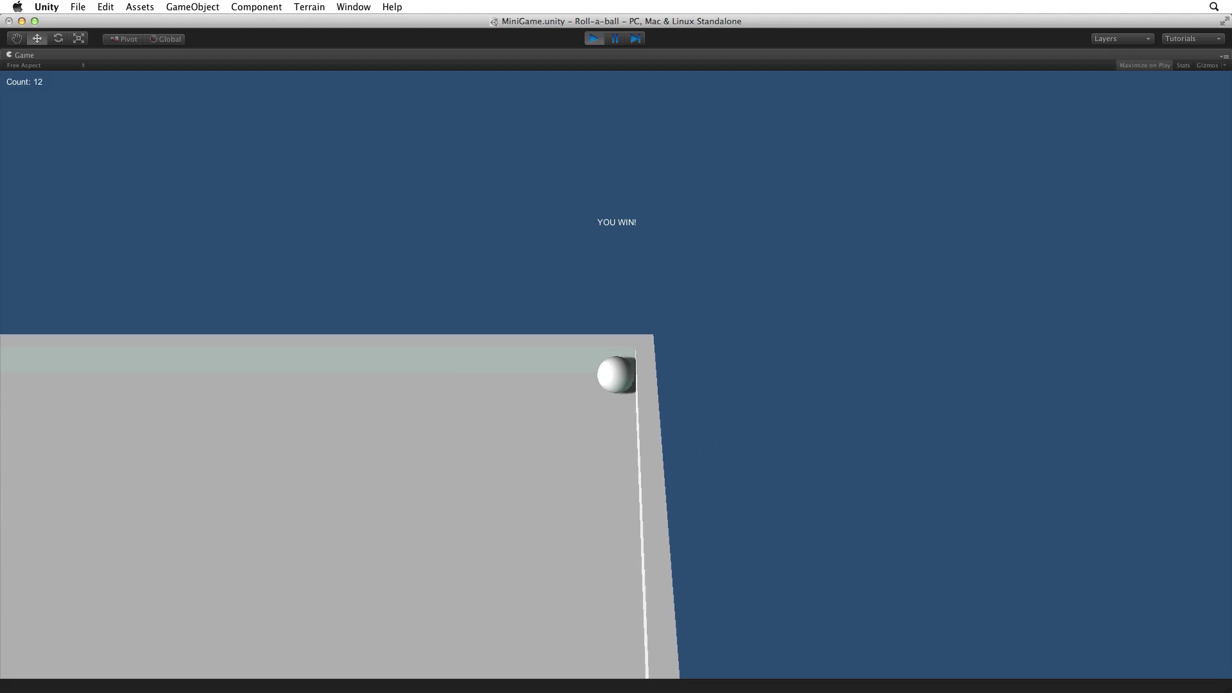